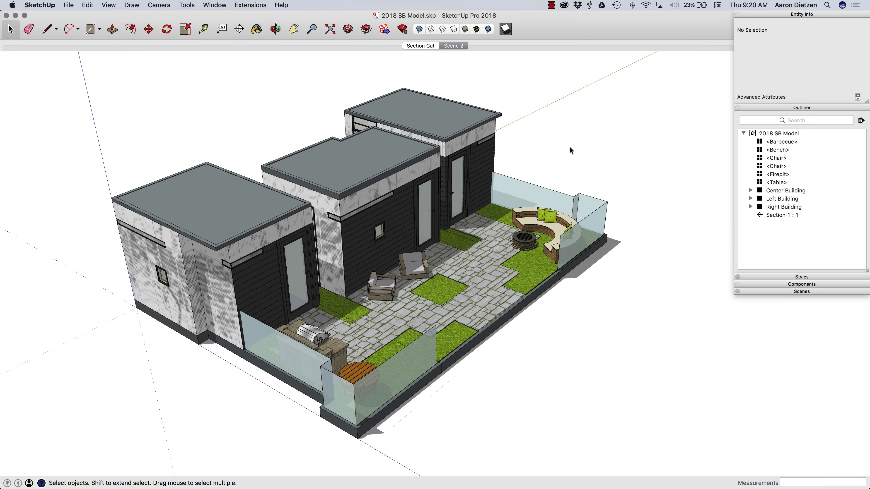
Step: Examine the furniture components on the patio by selecting a chair and the curved bench
{"action": "middle_click_drag", "start_coordinate": [567, 150], "coordinate": [396, 223]}
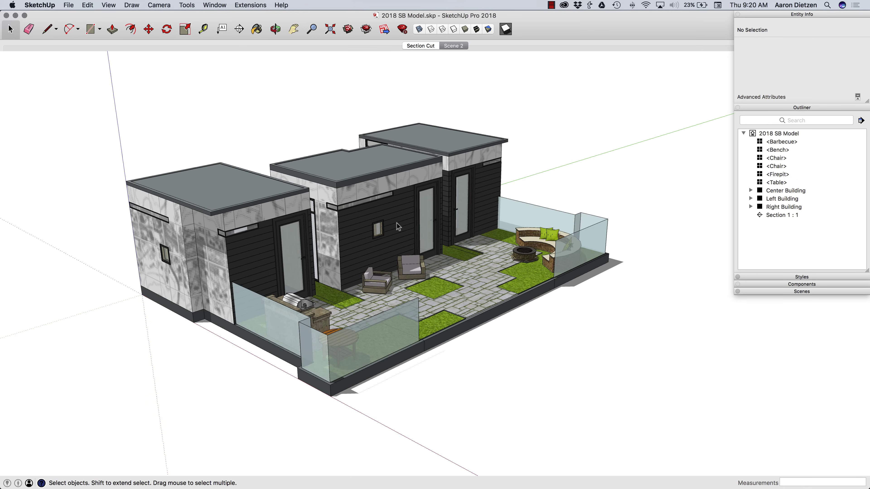
{"action": "middle_click_drag", "start_coordinate": [390, 218], "coordinate": [502, 221]}
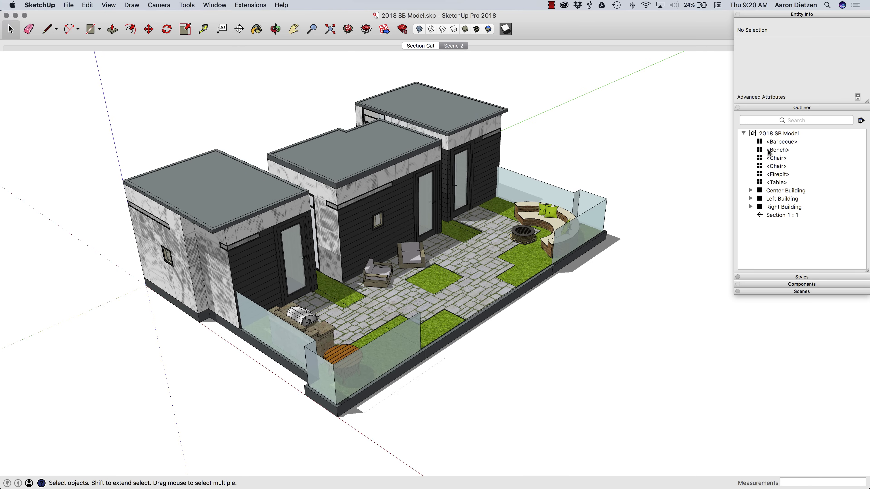
{"action": "left_click", "coordinate": [406, 255]}
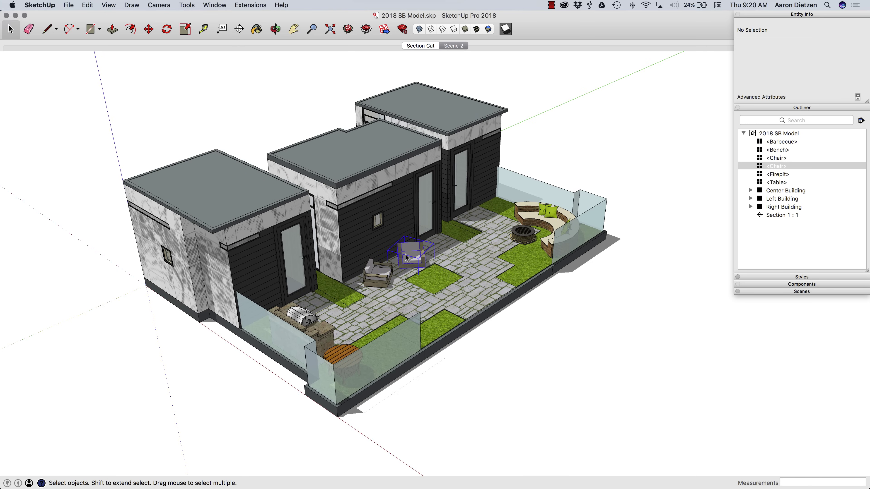
{"action": "left_click", "coordinate": [554, 224]}
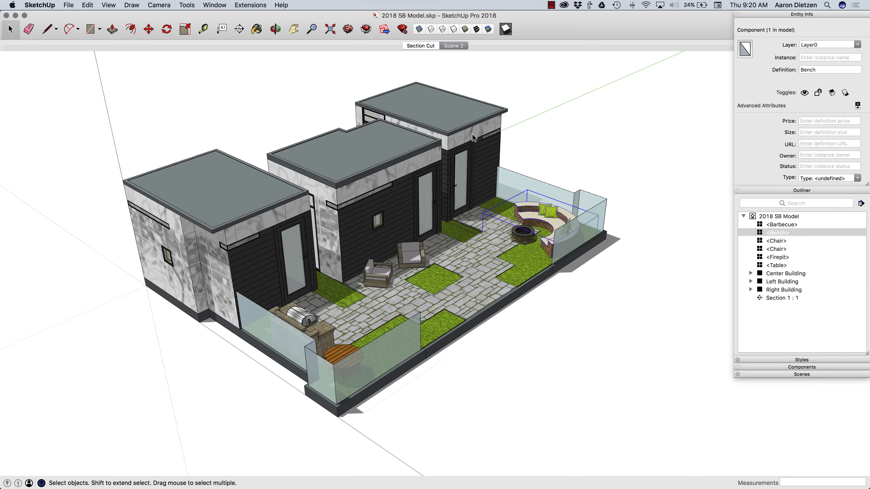
Step: Examine the three building groups by selecting each one in turn and checking its entity info
{"action": "double_click", "coordinate": [405, 187]}
{"action": "key", "text": "Escape"}
{"action": "left_click", "coordinate": [227, 191]}
{"action": "left_click", "coordinate": [458, 111]}
{"action": "left_click", "coordinate": [369, 156]}
{"action": "left_click", "coordinate": [274, 192]}
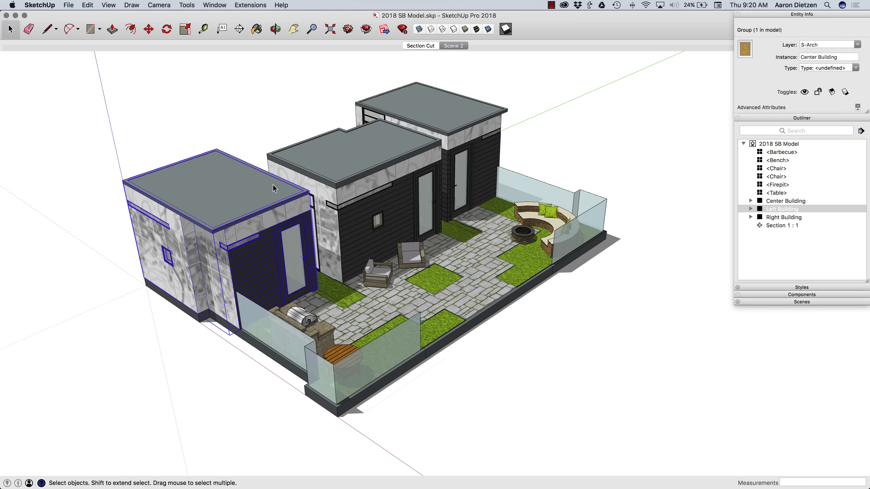
{"action": "left_click", "coordinate": [316, 173]}
{"action": "middle_click_drag", "start_coordinate": [316, 173], "coordinate": [441, 131]}
{"action": "left_click", "coordinate": [442, 130]}
{"action": "left_click", "coordinate": [308, 179]}
{"action": "left_click", "coordinate": [235, 177]}
{"action": "middle_click_drag", "start_coordinate": [240, 179], "coordinate": [636, 204]}
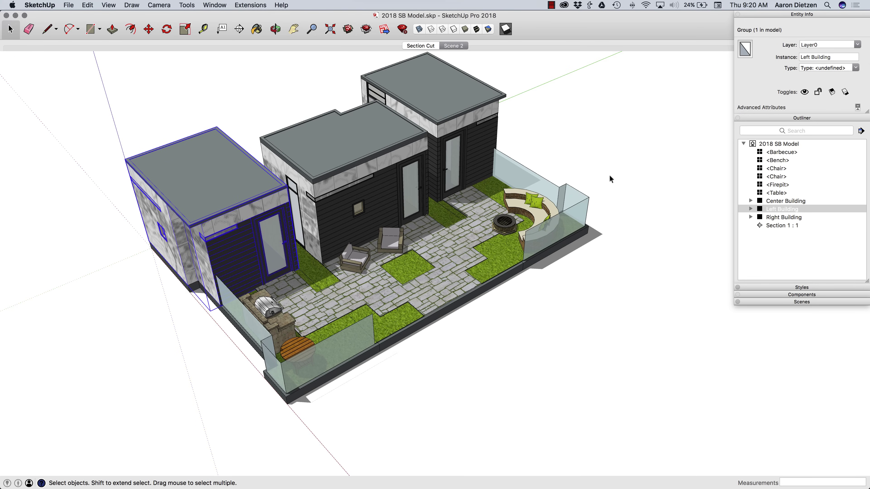
Step: Expand the Center, Left and Right Building groups in the Outliner and enlarge it to show their nested components
{"action": "left_click", "coordinate": [751, 200]}
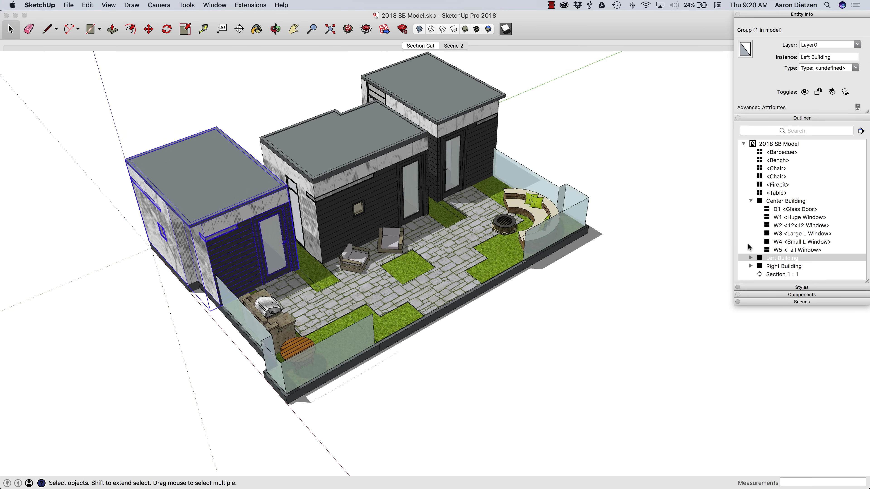
{"action": "left_click", "coordinate": [750, 258]}
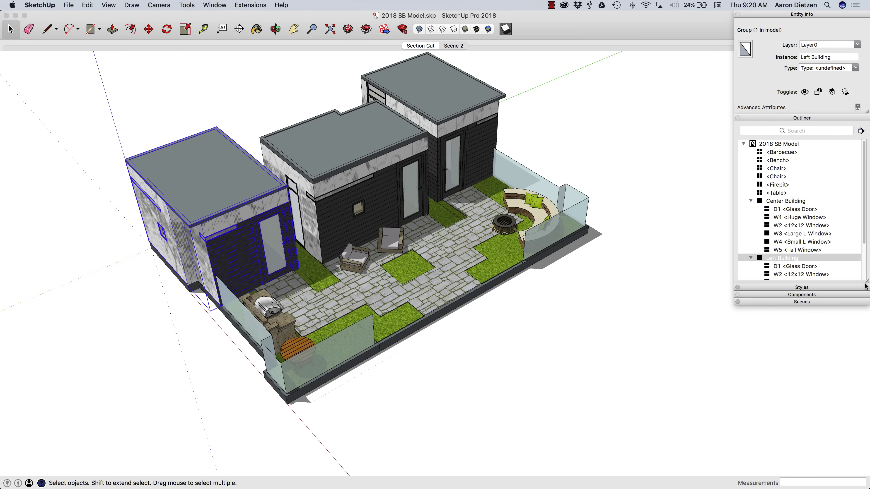
{"action": "left_click_drag", "start_coordinate": [868, 281], "coordinate": [866, 369]}
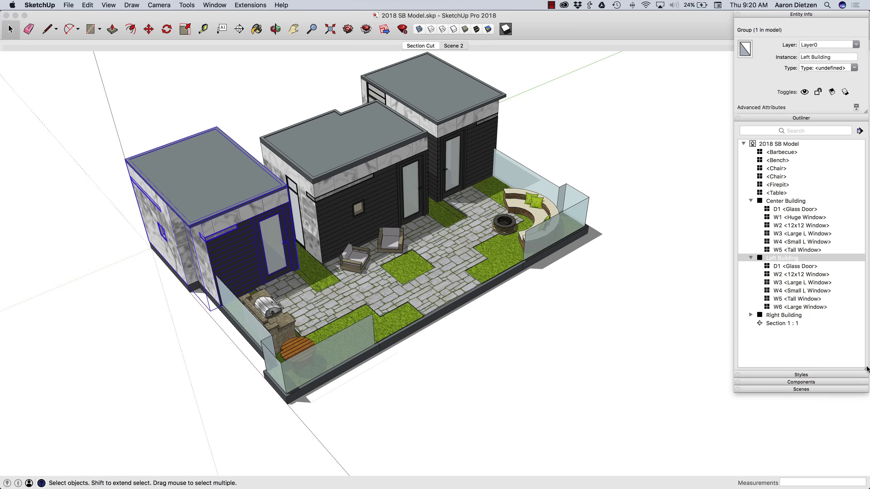
{"action": "left_click", "coordinate": [750, 315]}
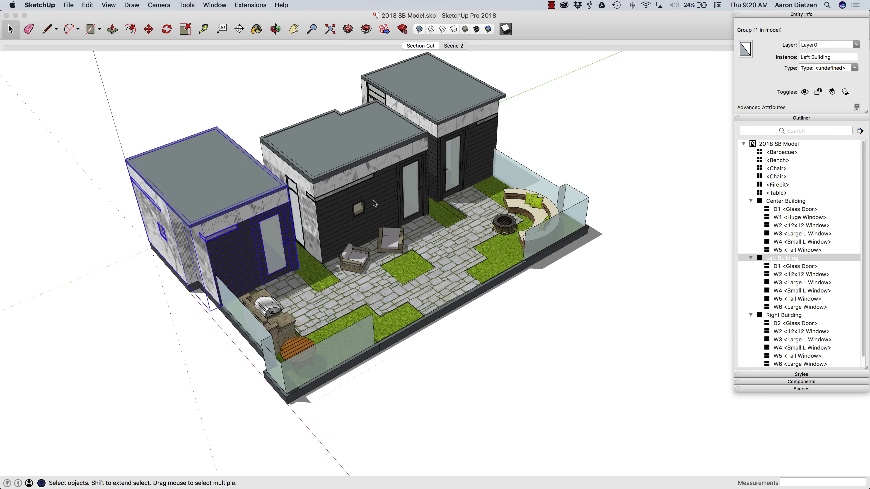
Step: Open the Center Building group and inspect the glass door's advanced attributes
{"action": "double_click", "coordinate": [351, 169]}
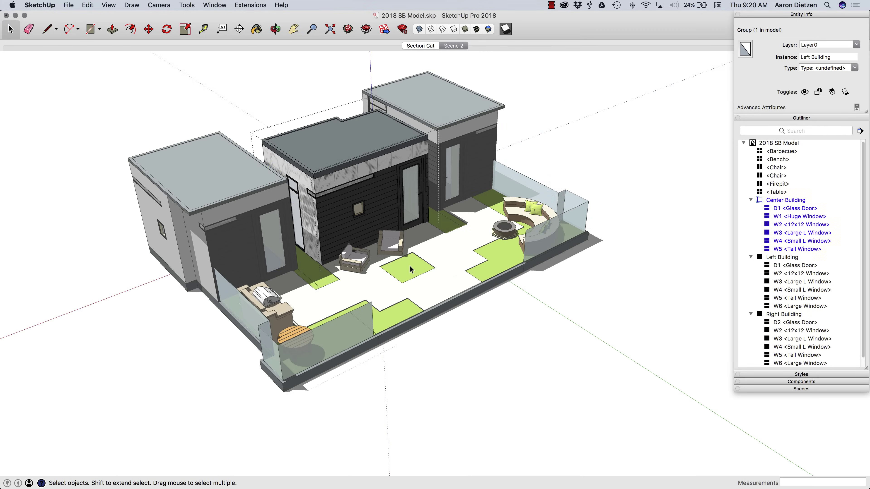
{"action": "scroll", "coordinate": [375, 183], "scroll_direction": "up", "scroll_amount": 5}
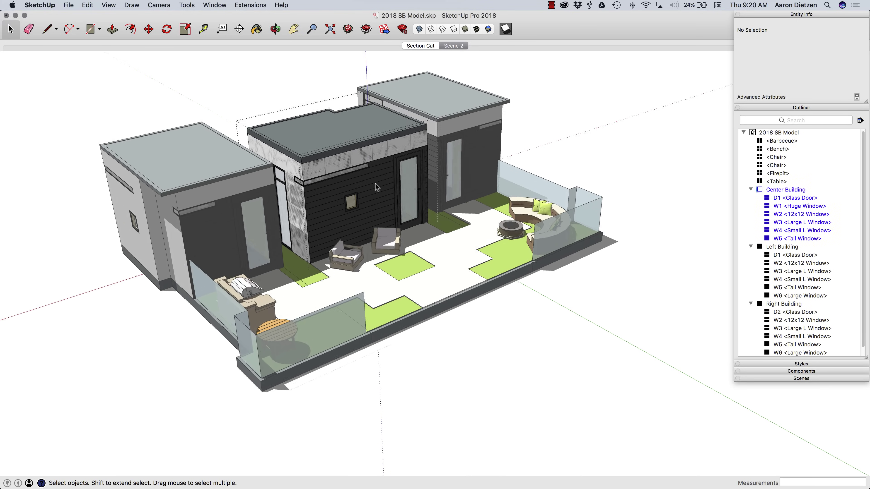
{"action": "scroll", "coordinate": [375, 183], "scroll_direction": "up", "scroll_amount": 2}
{"action": "left_click", "coordinate": [450, 171]}
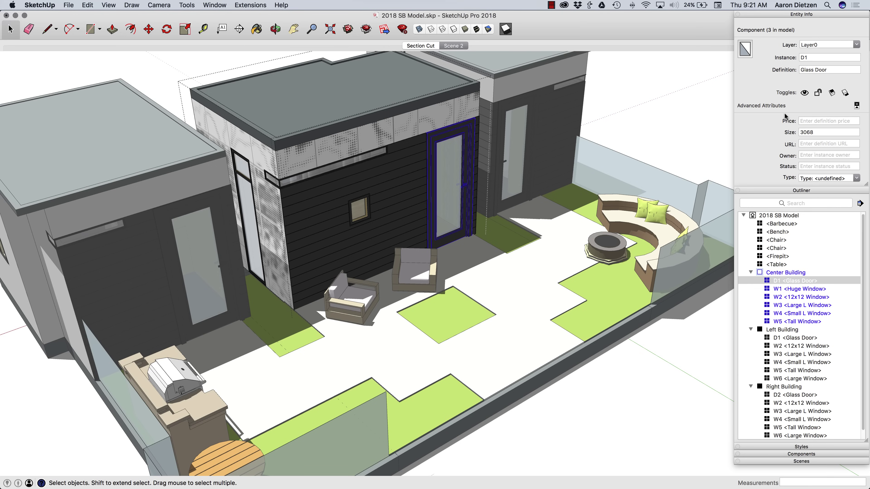
{"action": "left_click", "coordinate": [857, 105]}
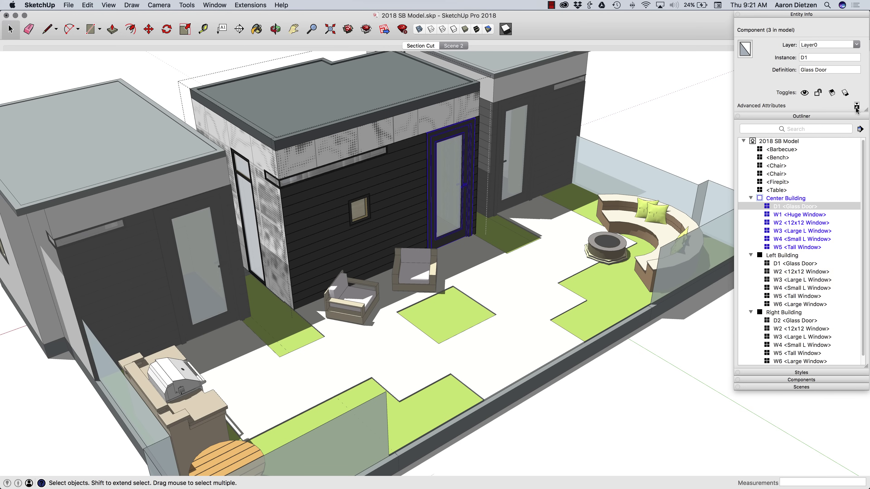
{"action": "left_click", "coordinate": [856, 106]}
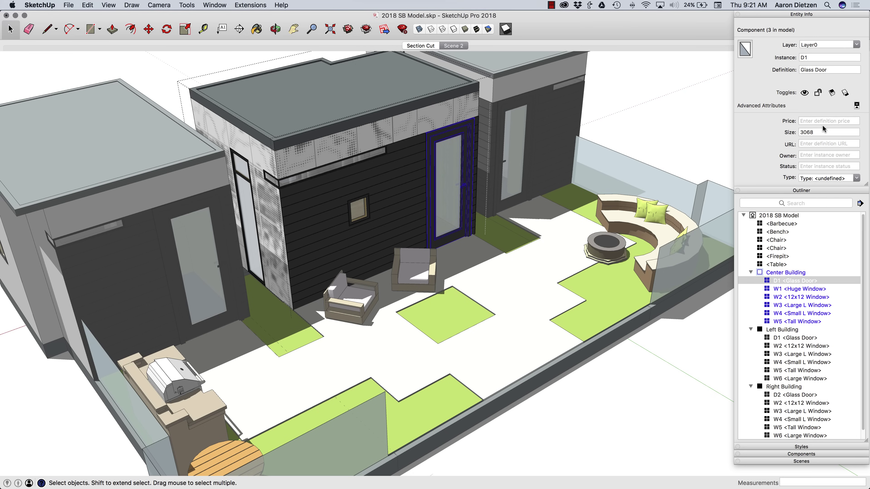
Step: Inspect the entity info of windows W2, W3 and W4 in the Center Building
{"action": "left_click", "coordinate": [778, 294]}
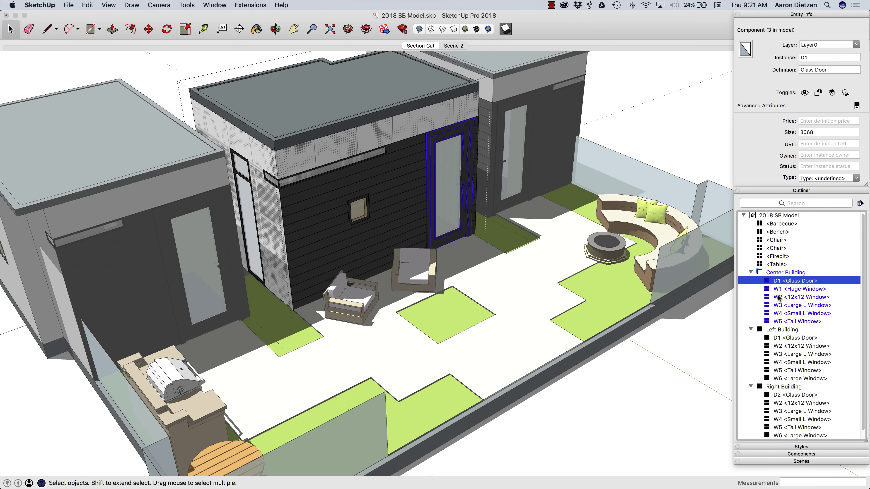
{"action": "left_click", "coordinate": [778, 297]}
{"action": "left_click", "coordinate": [779, 305]}
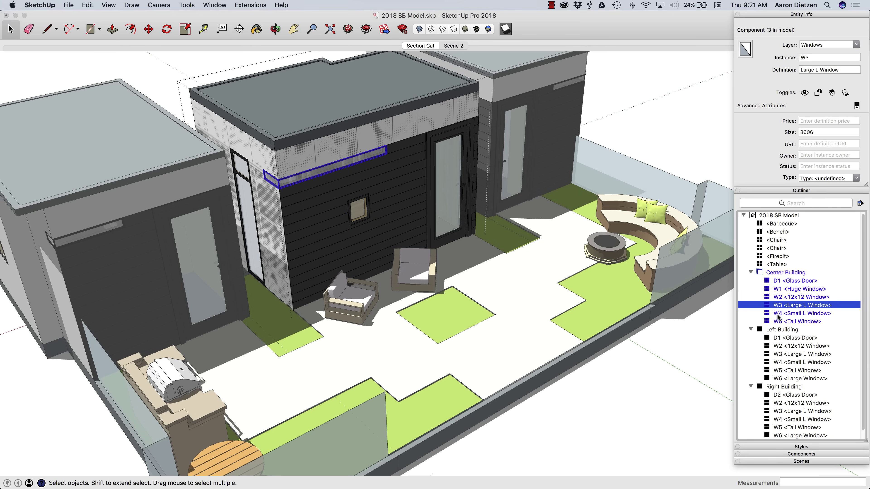
{"action": "left_click", "coordinate": [779, 313]}
{"action": "middle_click_drag", "start_coordinate": [576, 173], "coordinate": [719, 103]}
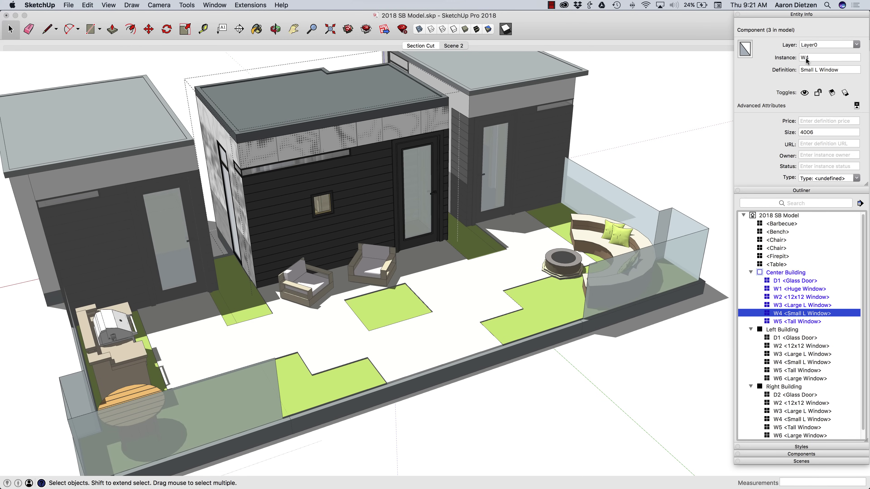
Step: Compare the entity info of the Center Building's glass door with that of the Right Building's glass door
{"action": "middle_click_drag", "start_coordinate": [441, 190], "coordinate": [312, 219]}
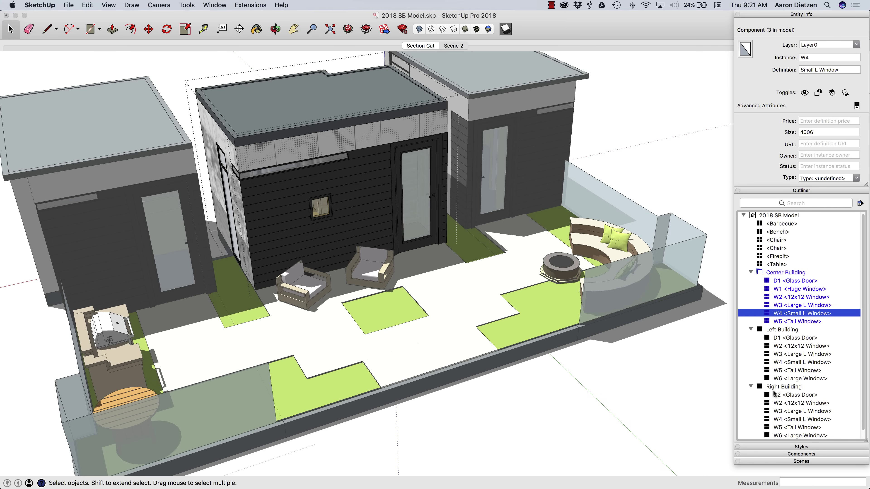
{"action": "middle_click_drag", "start_coordinate": [393, 211], "coordinate": [370, 179]}
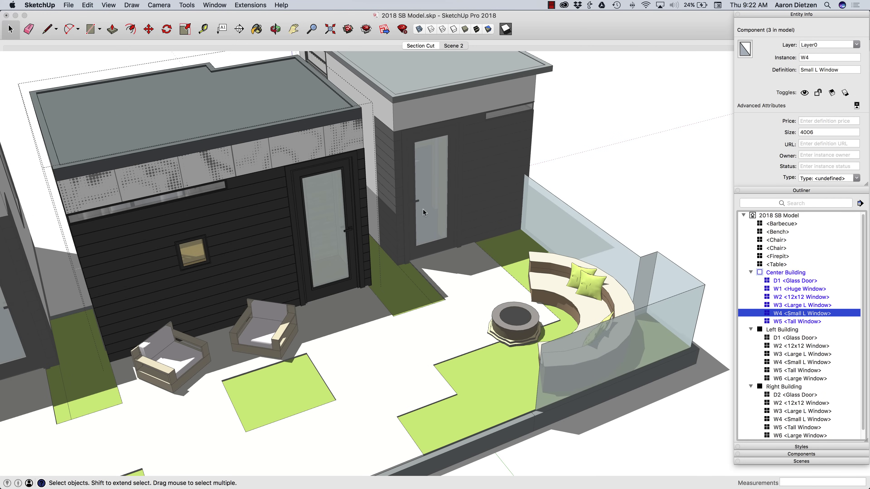
{"action": "left_click", "coordinate": [340, 222]}
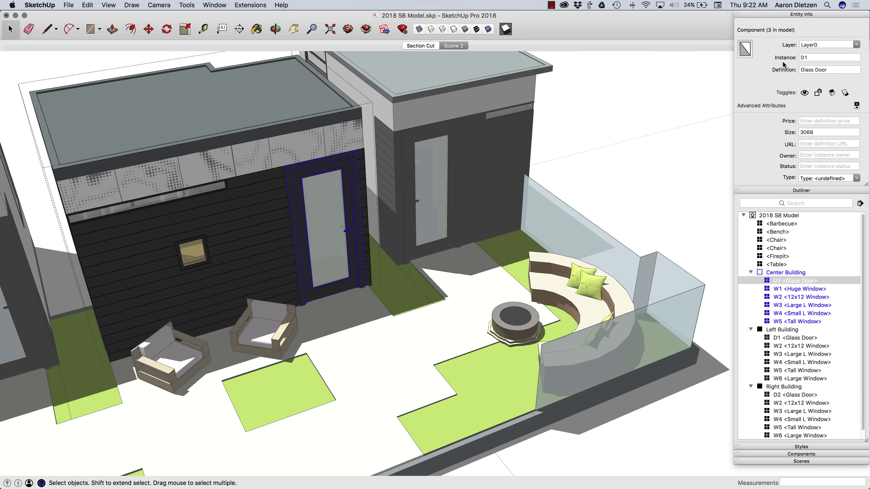
{"action": "double_click", "coordinate": [454, 156]}
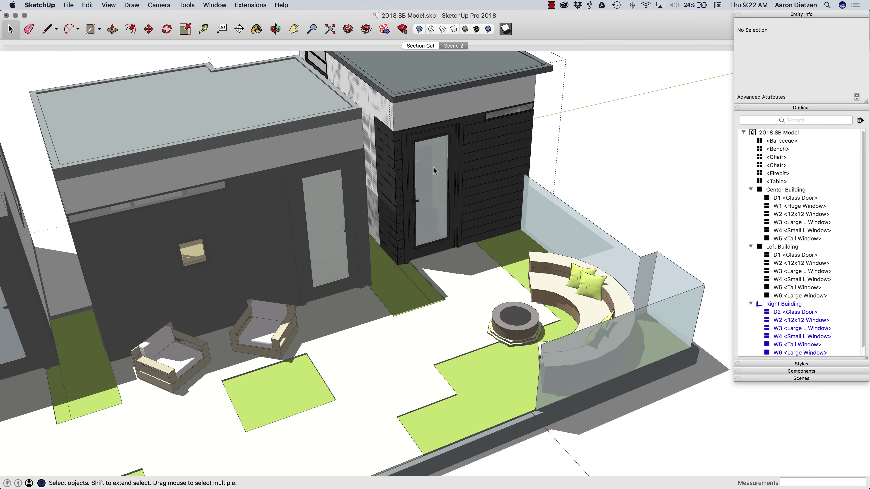
{"action": "left_click", "coordinate": [433, 167]}
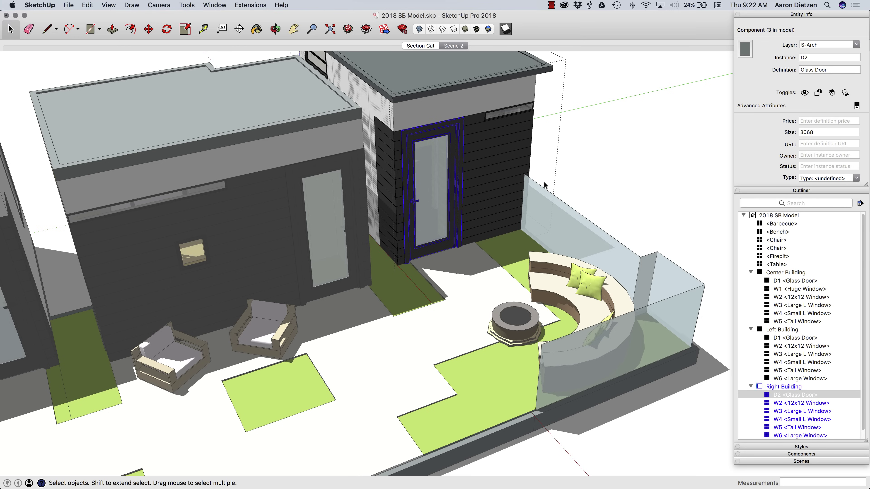
{"action": "scroll", "coordinate": [439, 164], "scroll_direction": "down", "scroll_amount": 1}
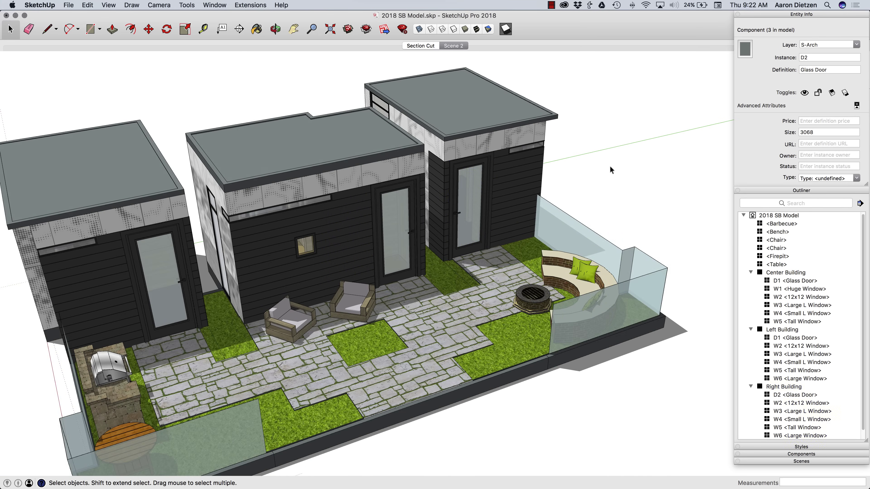
Step: Clear the selection, view the Section Cut scene and return to Scene 2
{"action": "left_click", "coordinate": [599, 165]}
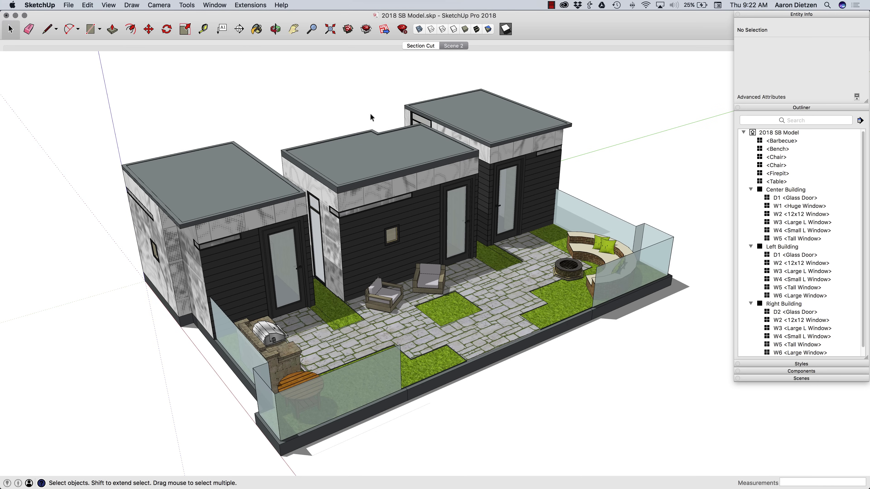
{"action": "left_click", "coordinate": [422, 44]}
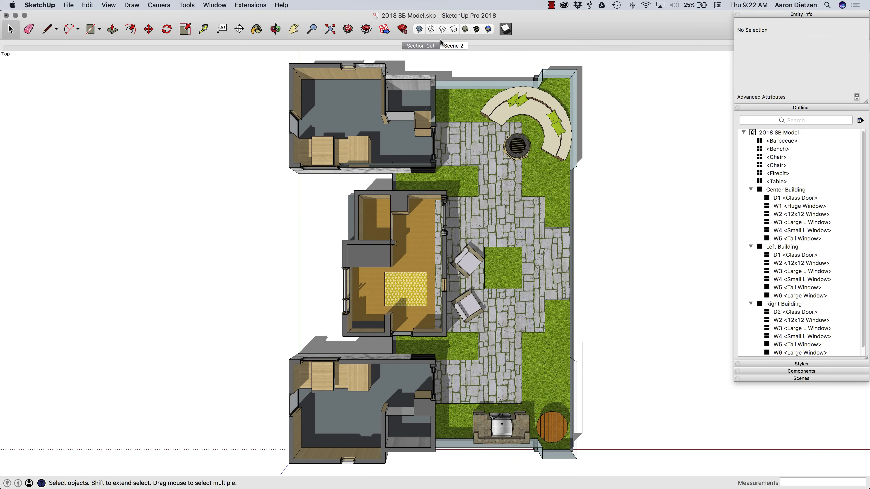
{"action": "left_click", "coordinate": [455, 47]}
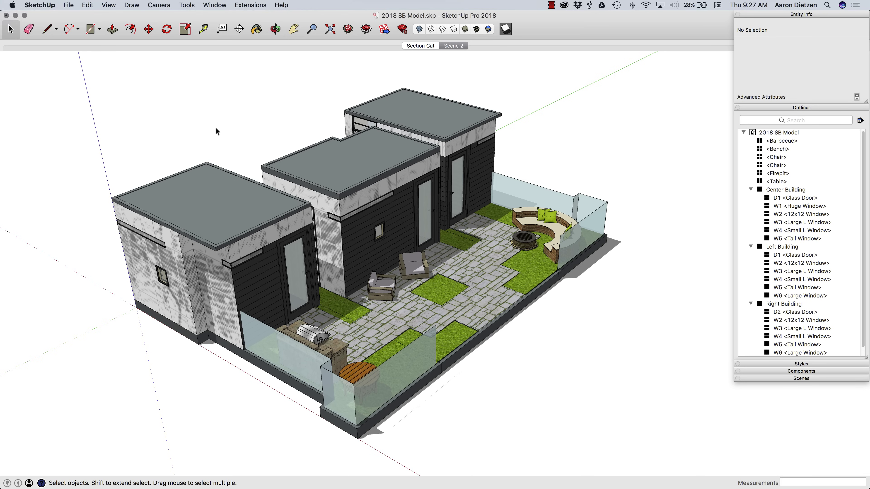
Step: Start a new Generate Report template for the model
{"action": "left_click", "coordinate": [72, 5]}
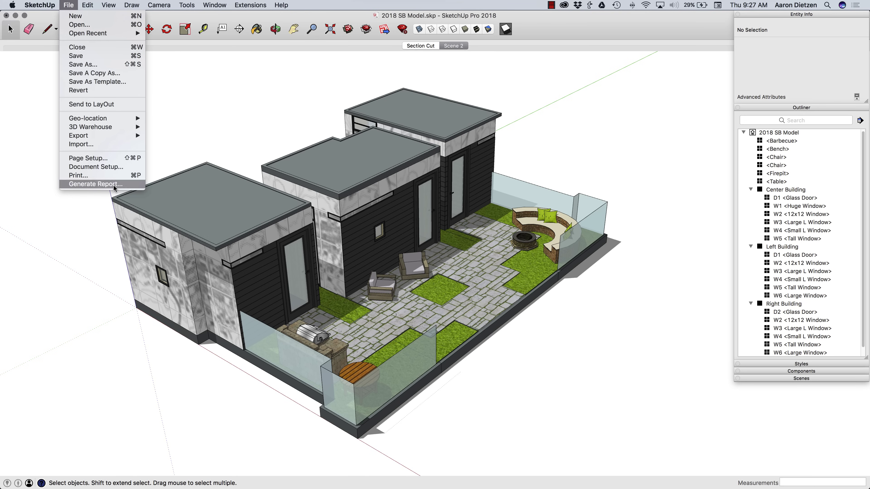
{"action": "left_click", "coordinate": [114, 185]}
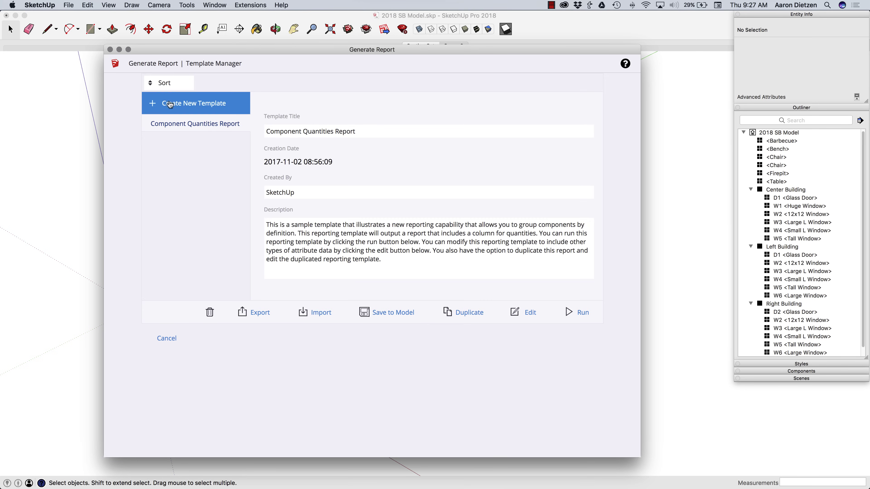
{"action": "left_click", "coordinate": [205, 110]}
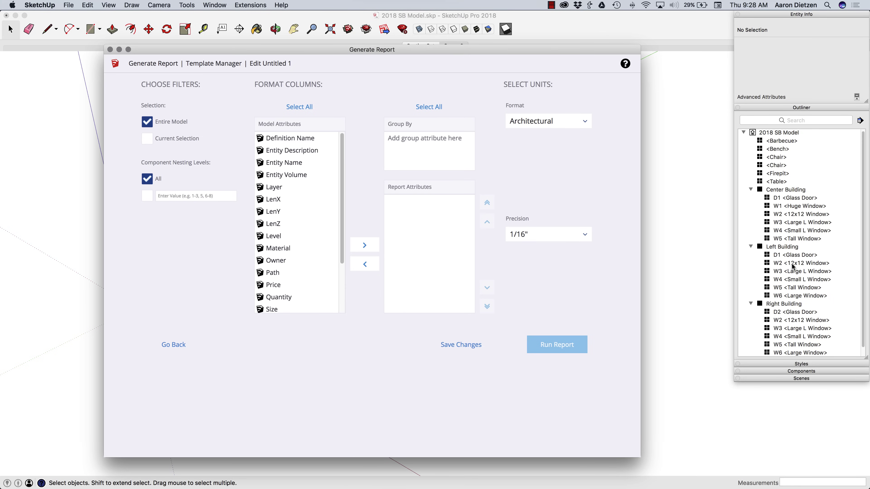
Step: Limit the report's component nesting levels to level 3 instead of all levels
{"action": "scroll", "coordinate": [786, 301], "scroll_direction": "down", "scroll_amount": 1}
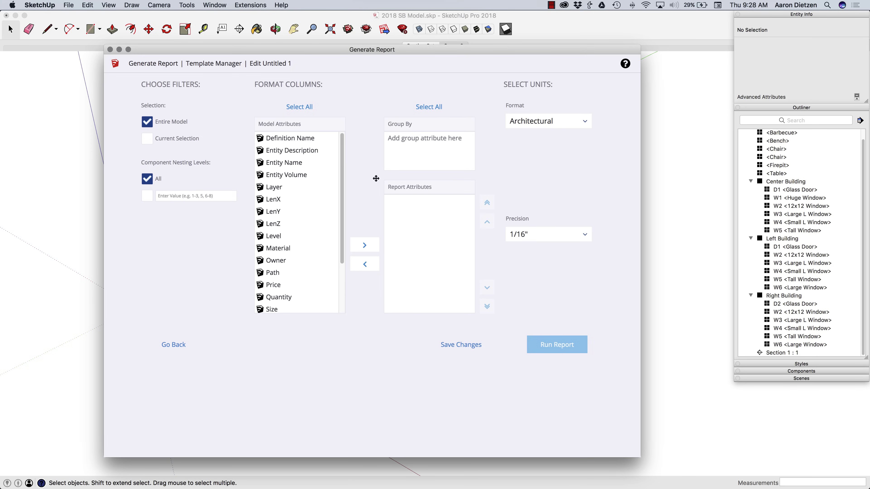
{"action": "left_click", "coordinate": [147, 196]}
{"action": "left_click", "coordinate": [174, 196]}
{"action": "type", "text": "3"}
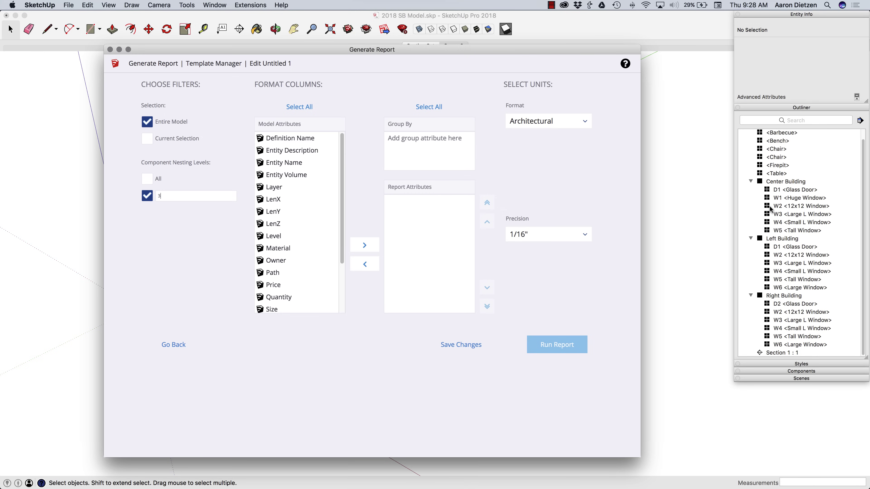
{"action": "scroll", "coordinate": [770, 208], "scroll_direction": "up", "scroll_amount": 1}
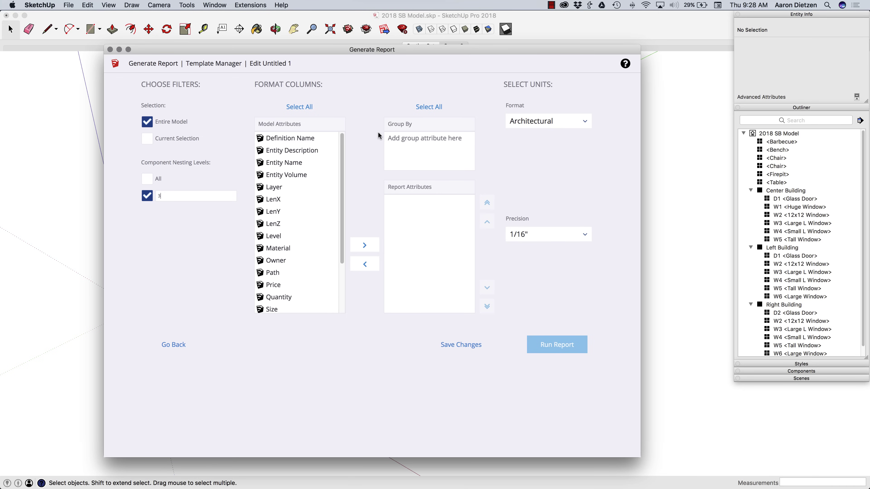
Step: Group the report by Entity Name
{"action": "left_click_drag", "start_coordinate": [301, 163], "coordinate": [425, 137]}
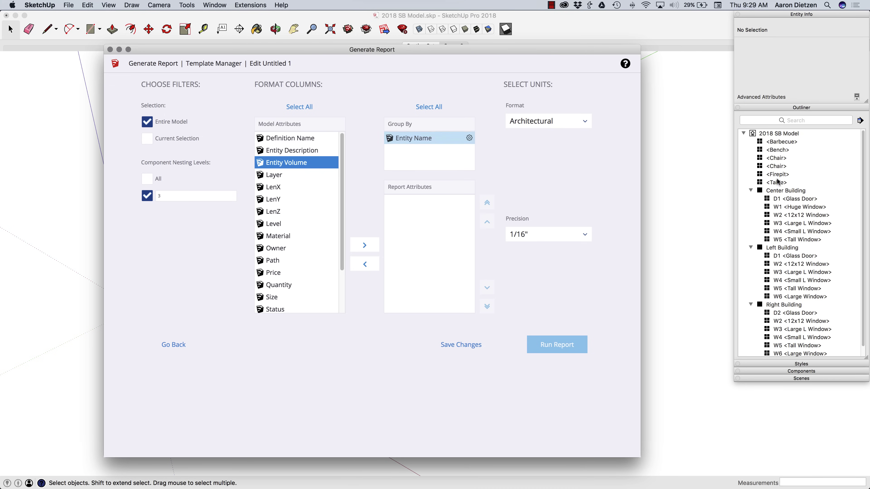
{"action": "left_click", "coordinate": [296, 138]}
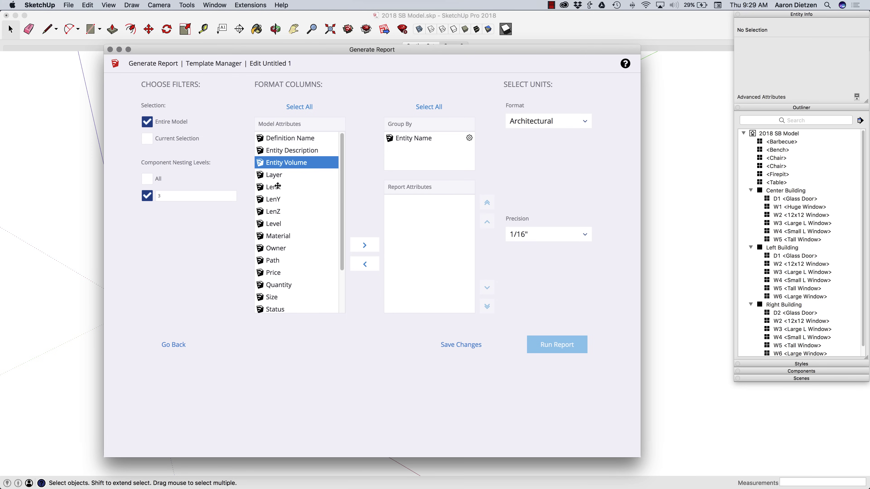
Step: Add Quantity and Size as the report attributes and save the changes to the template
{"action": "left_click", "coordinate": [292, 196]}
{"action": "scroll", "coordinate": [293, 195], "scroll_direction": "down", "scroll_amount": 3}
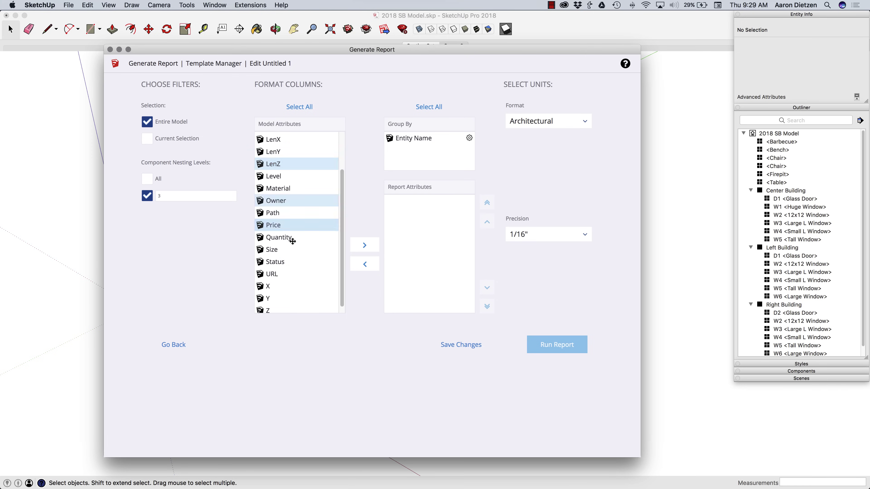
{"action": "left_click_drag", "start_coordinate": [286, 237], "coordinate": [415, 201]}
{"action": "left_click", "coordinate": [307, 222], "text": "shift"}
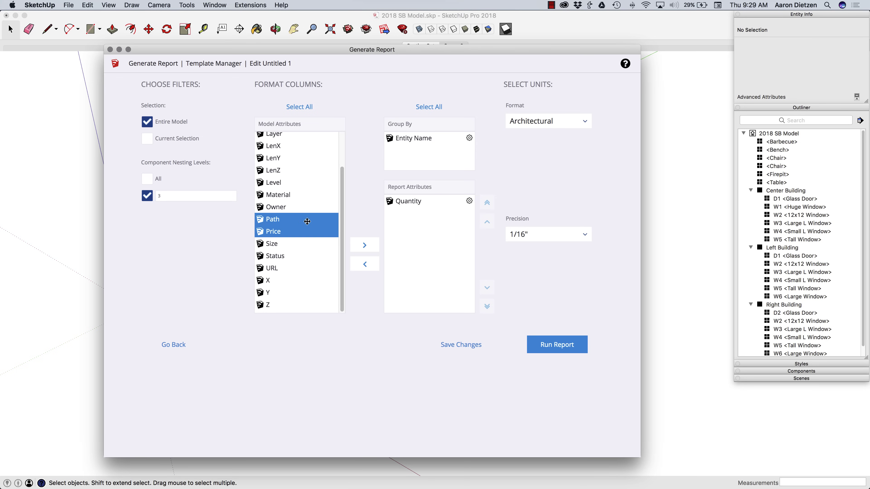
{"action": "scroll", "coordinate": [307, 221], "scroll_direction": "up", "scroll_amount": 3}
{"action": "left_click", "coordinate": [308, 222], "text": "shift"}
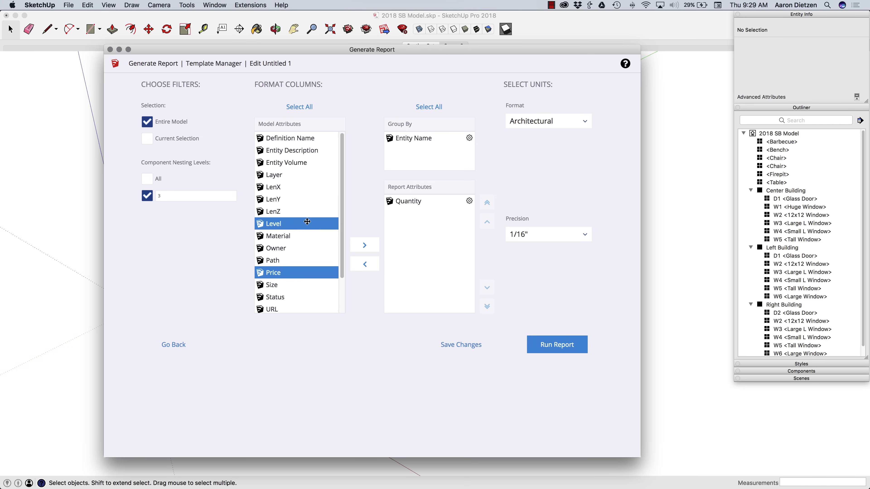
{"action": "scroll", "coordinate": [307, 221], "scroll_direction": "down", "scroll_amount": 3}
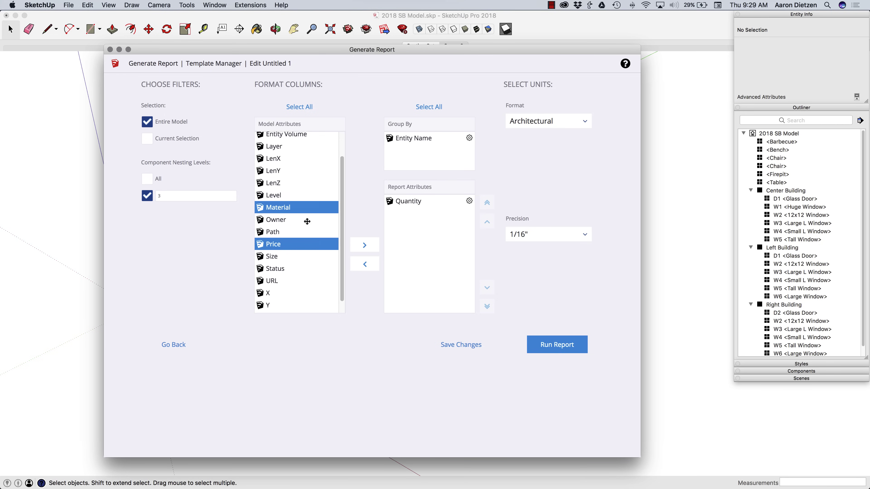
{"action": "left_click_drag", "start_coordinate": [284, 244], "coordinate": [425, 219]}
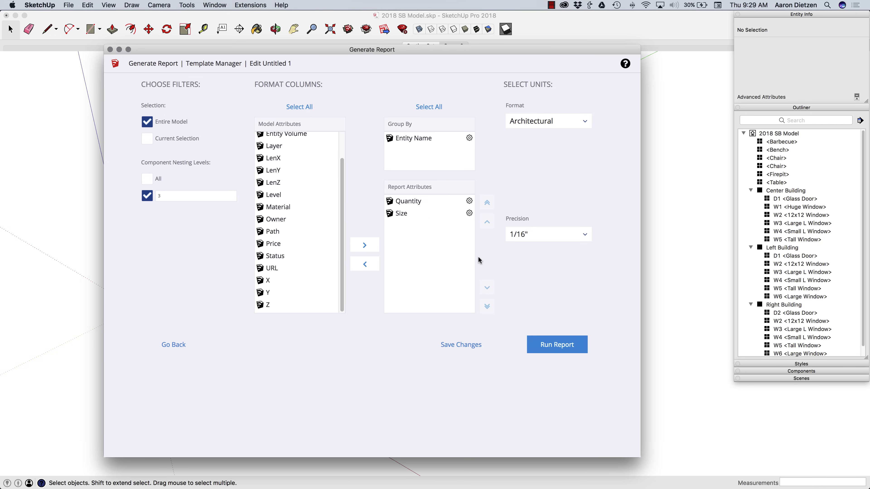
{"action": "left_click", "coordinate": [471, 348]}
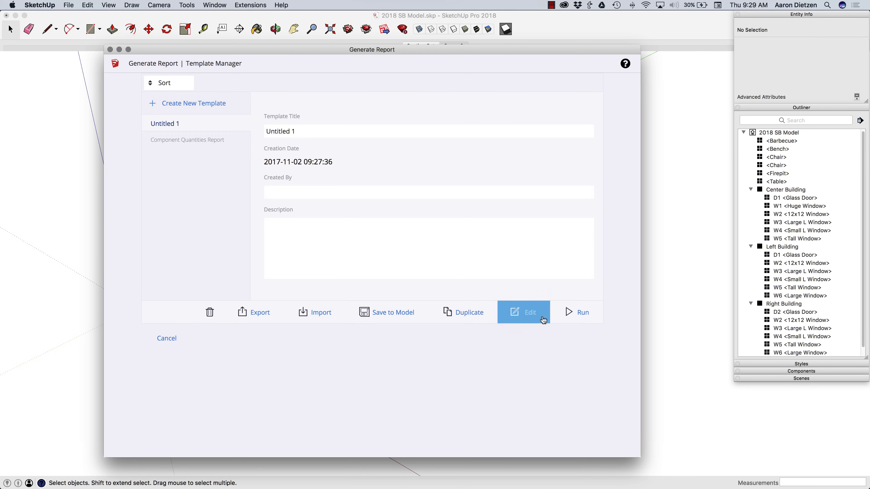
Step: Run the Untitled 1 report and download it to the Desktop as MySchedule
{"action": "left_click", "coordinate": [578, 315]}
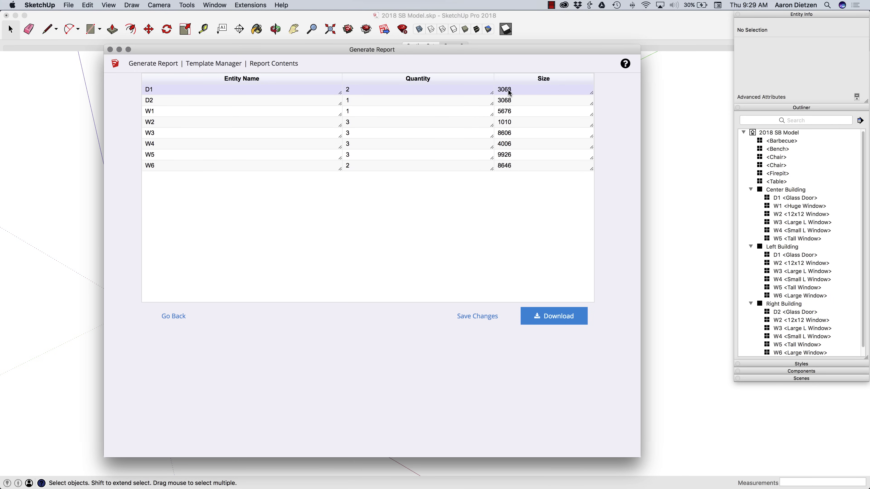
{"action": "left_click", "coordinate": [548, 322]}
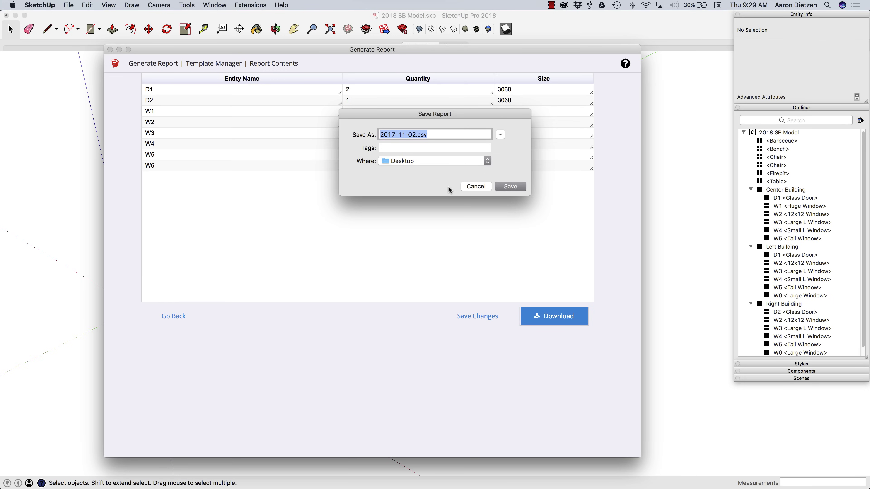
{"action": "type", "text": "MySchedule"}
{"action": "left_click", "coordinate": [503, 188]}
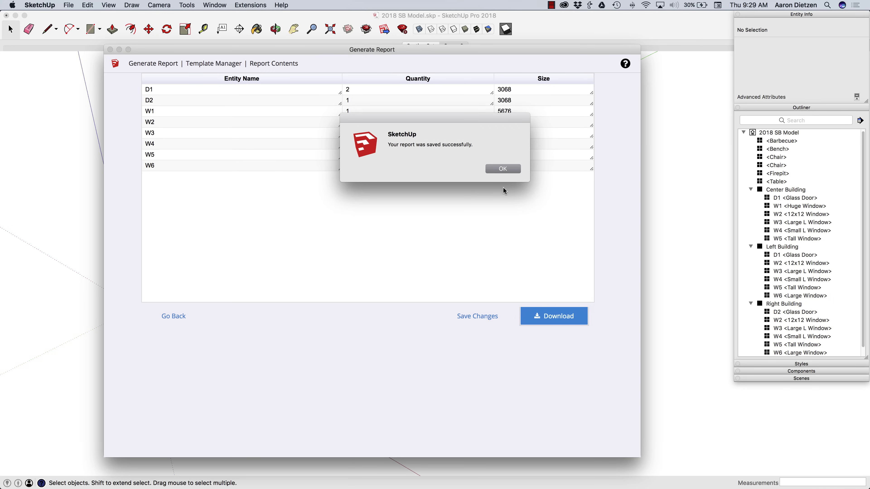
{"action": "left_click", "coordinate": [502, 169]}
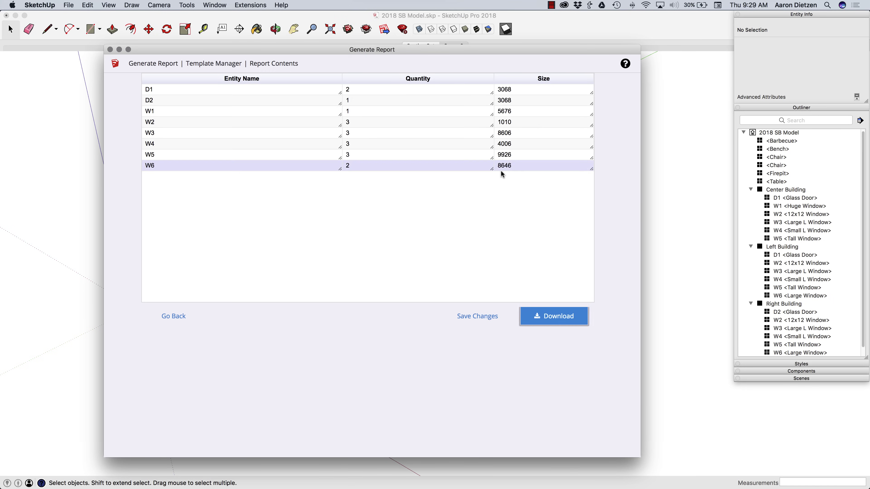
Step: Close the report window, save the model and send it to LayOut
{"action": "left_click", "coordinate": [110, 50]}
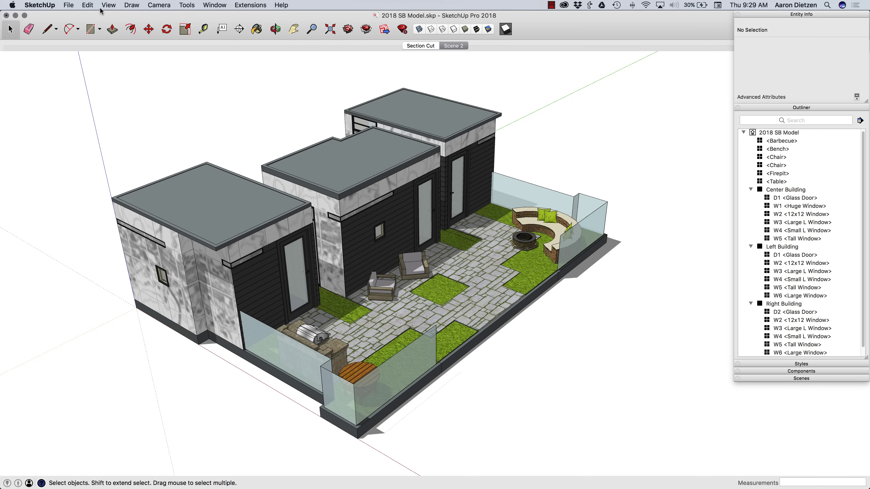
{"action": "left_click", "coordinate": [70, 4]}
{"action": "left_click", "coordinate": [76, 55]}
{"action": "left_click", "coordinate": [69, 5]}
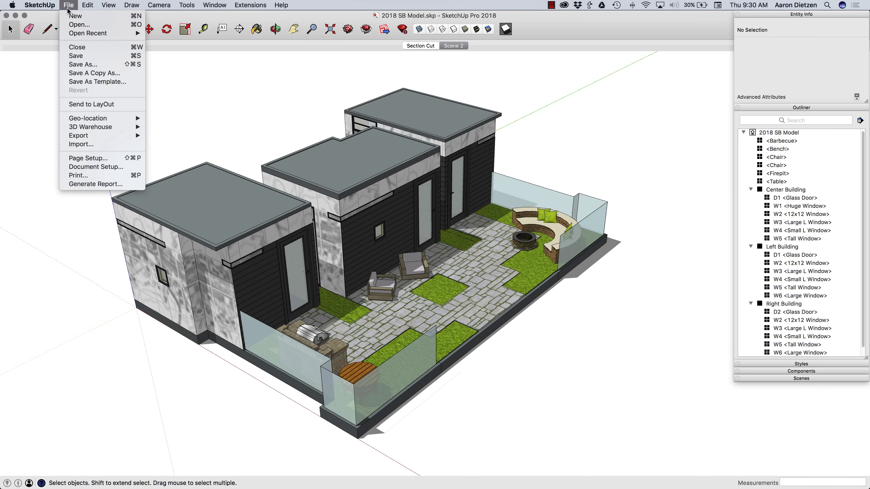
{"action": "left_click", "coordinate": [90, 106]}
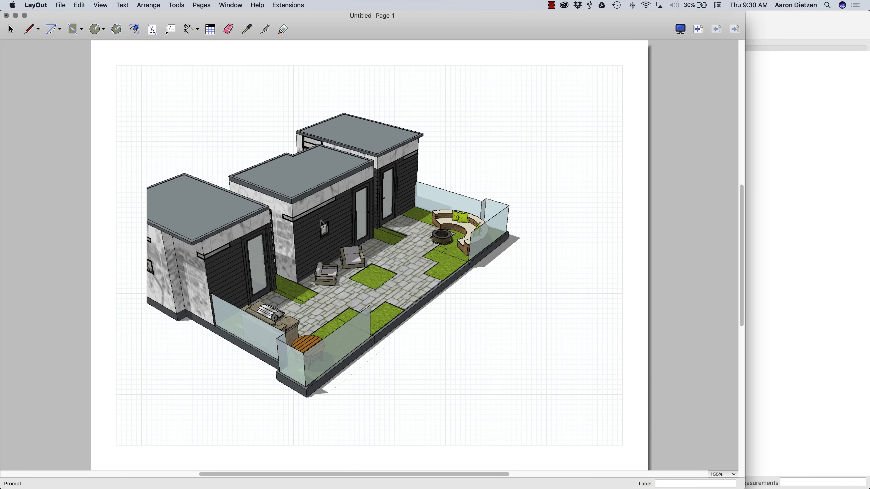
Step: Switch the model viewport on the page to the Section Cut scene
{"action": "left_click", "coordinate": [300, 219]}
{"action": "right_click", "coordinate": [300, 220]}
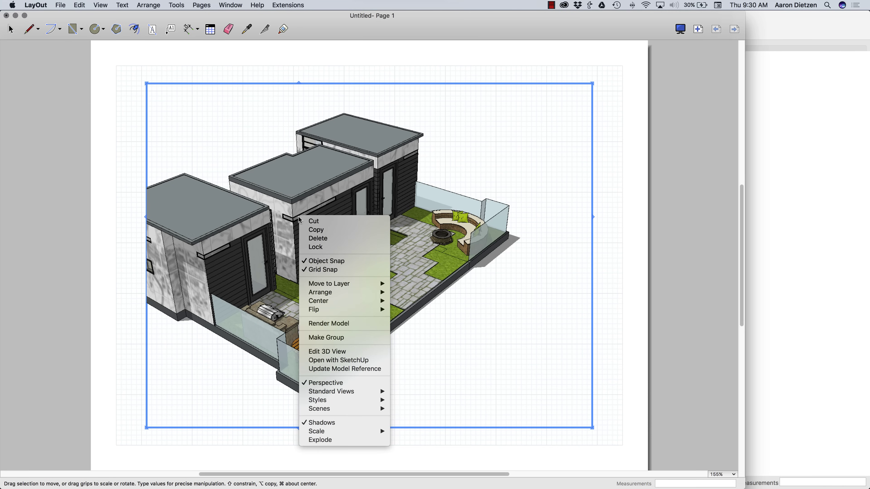
{"action": "mouse_move", "coordinate": [364, 409]}
{"action": "left_click", "coordinate": [413, 417]}
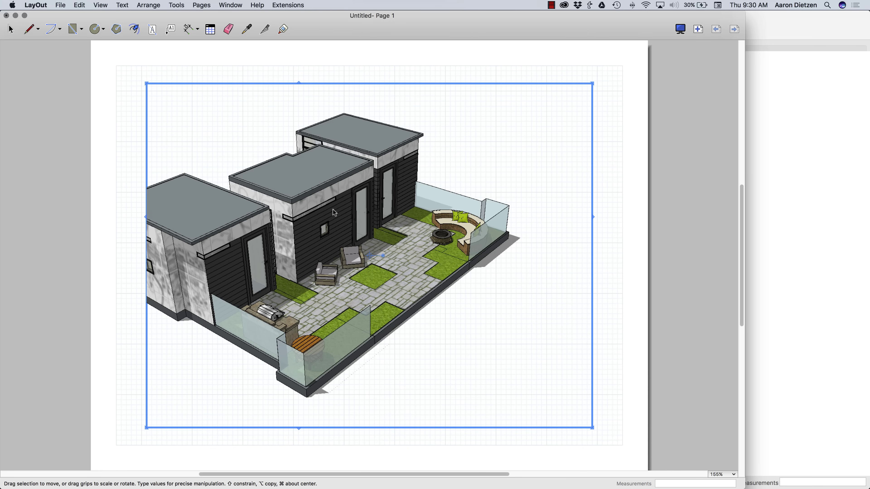
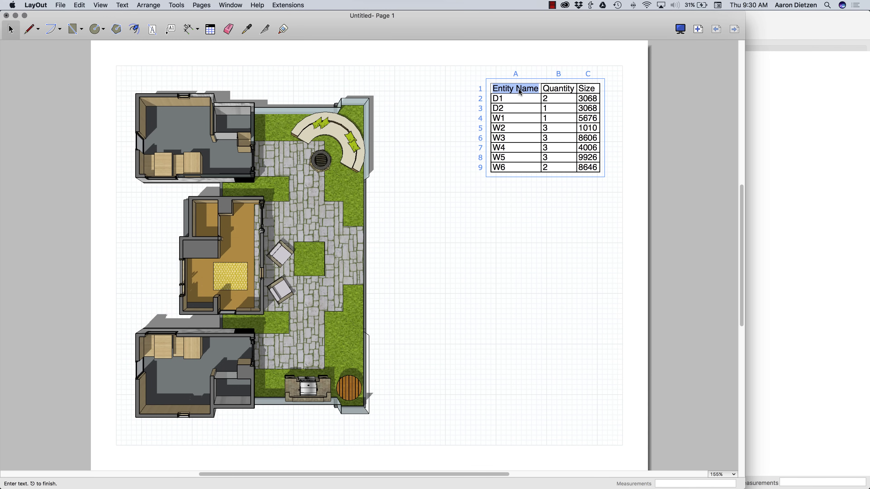
Step: Change the schedule table's "Entity Name" header to "Label" and finish editing the table
{"action": "left_click", "coordinate": [521, 90]}
{"action": "left_click_drag", "start_coordinate": [538, 89], "coordinate": [481, 91]}
{"action": "type", "text": "Label"}
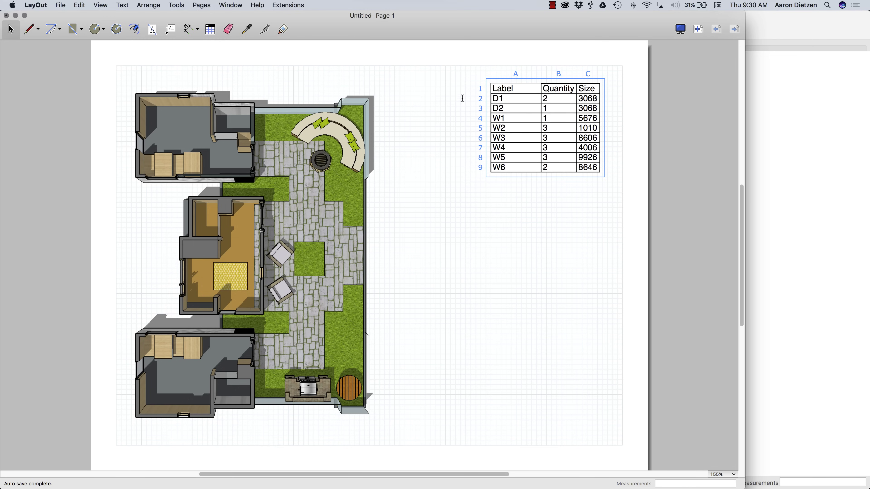
{"action": "key", "text": "Escape"}
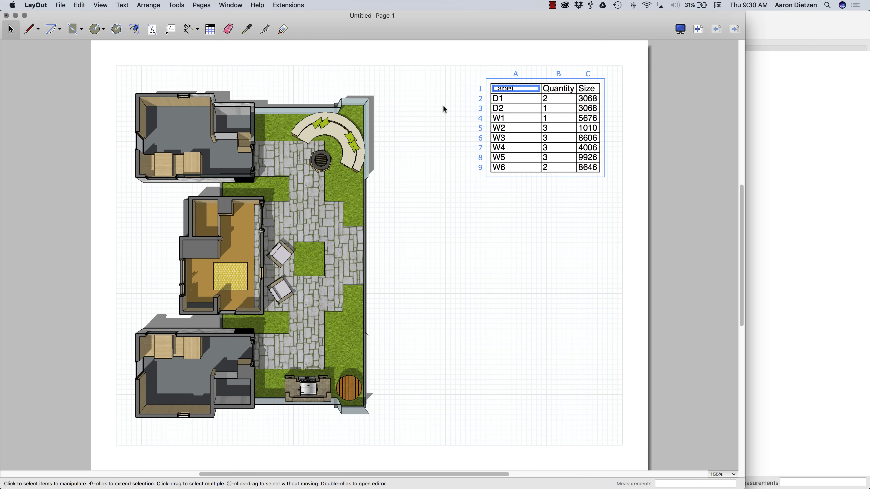
{"action": "left_click", "coordinate": [443, 105]}
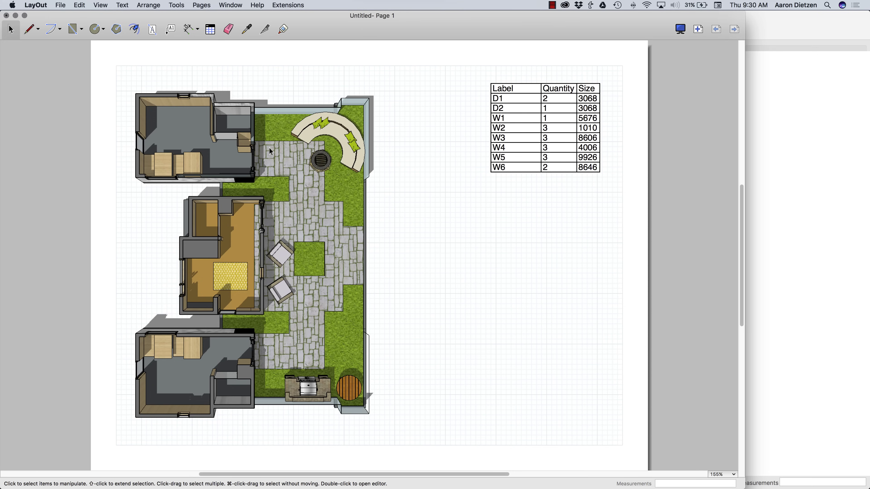
Step: Add a leader label above the plan for the uppermost building's glass door, using its component instance name D2
{"action": "left_click", "coordinate": [169, 30]}
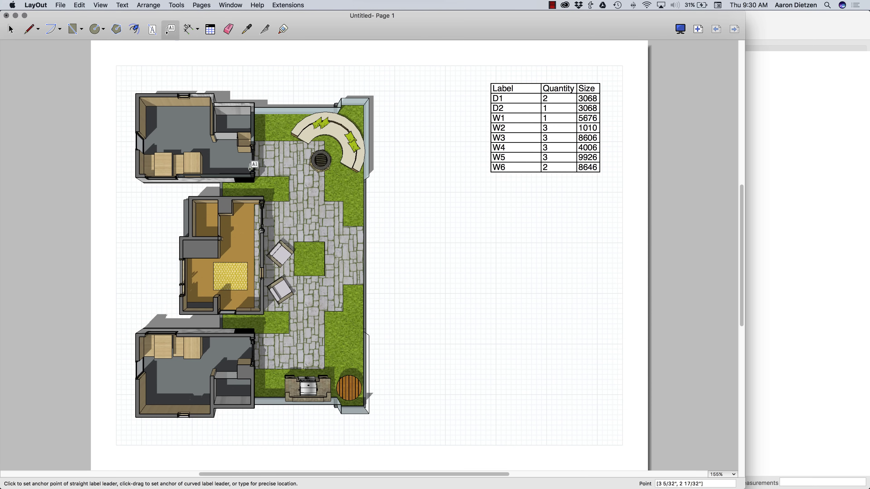
{"action": "left_click", "coordinate": [254, 154]}
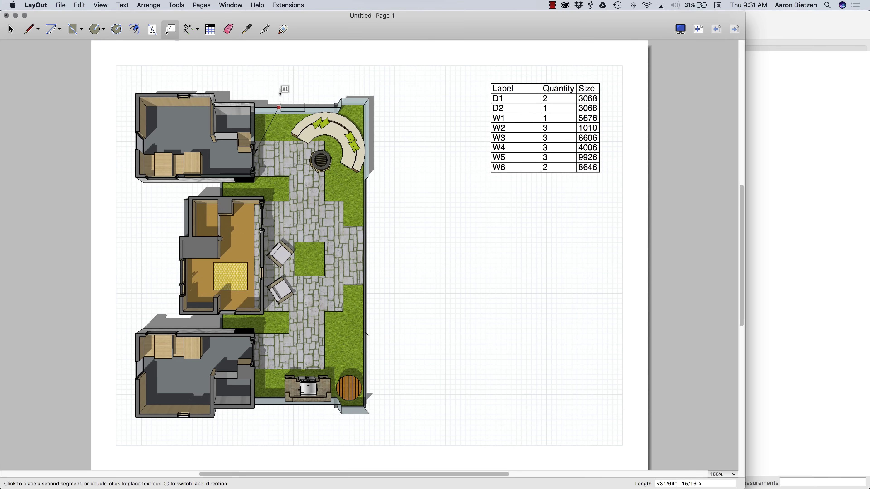
{"action": "left_click", "coordinate": [284, 76]}
{"action": "left_click", "coordinate": [320, 77]}
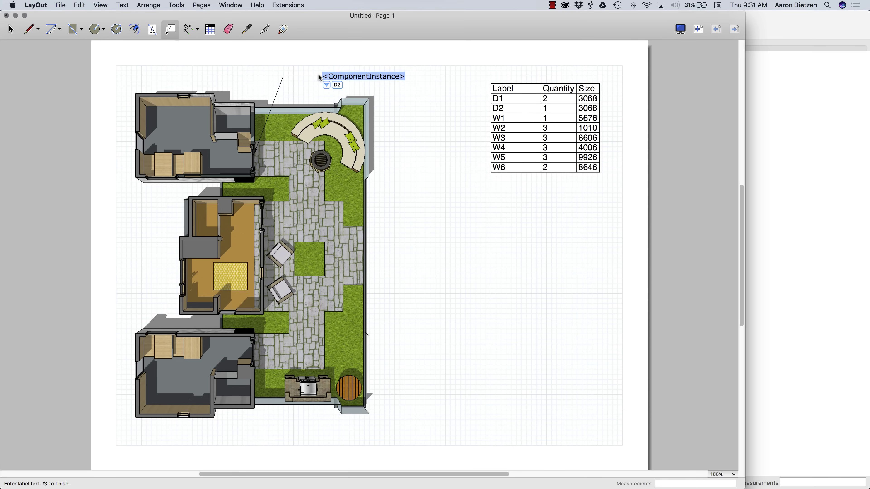
{"action": "left_click", "coordinate": [326, 85]}
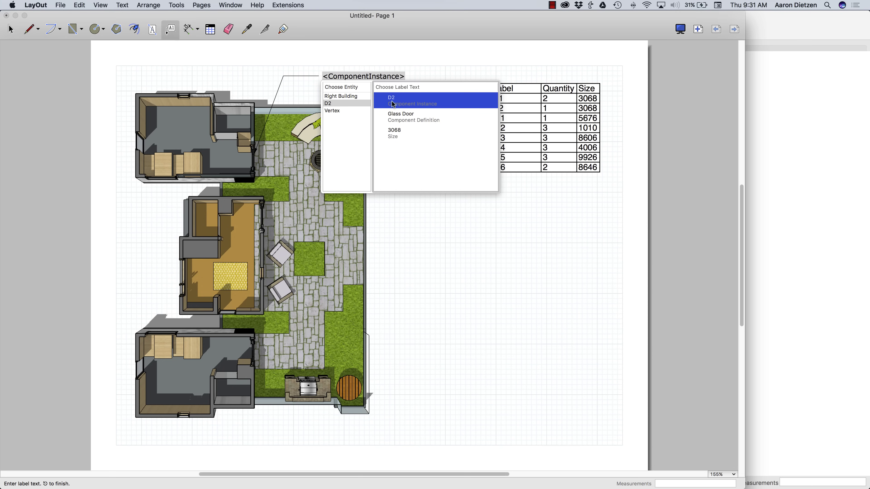
{"action": "left_click", "coordinate": [422, 203]}
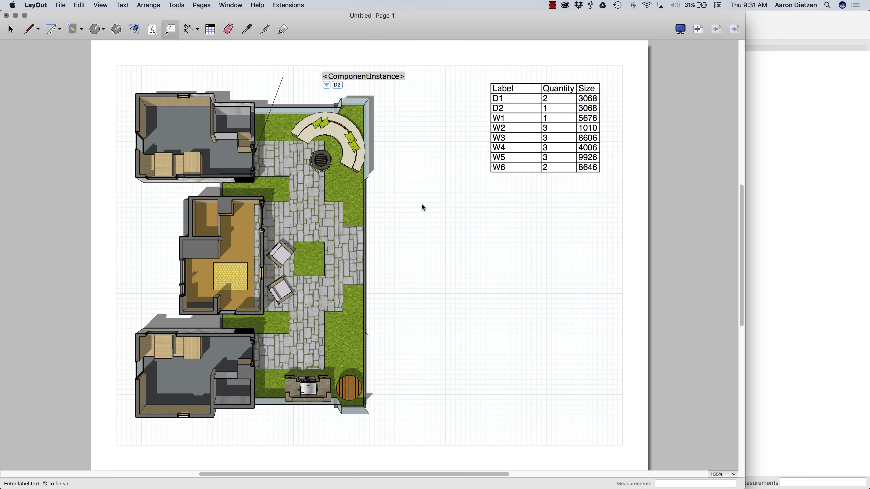
{"action": "key", "text": "Return"}
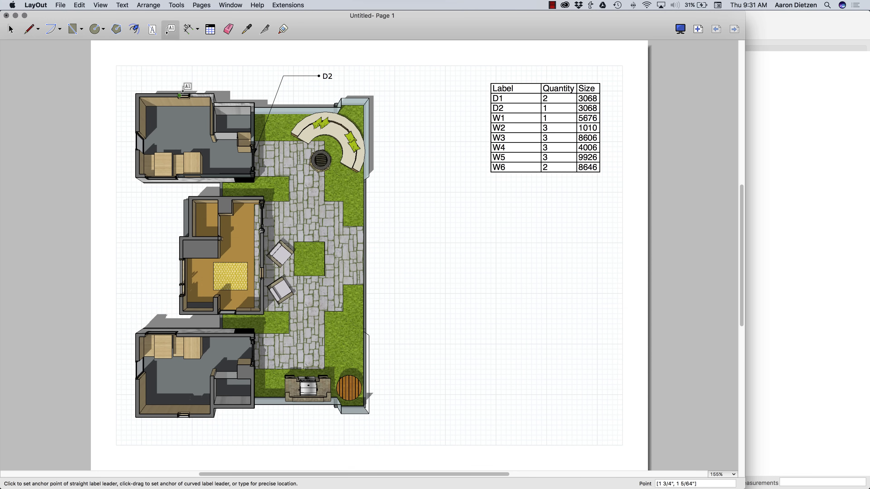
Step: Add component instance leader labels W2 to the upper building's top wall window and the lower building's bottom wall window
{"action": "left_click", "coordinate": [182, 93]}
{"action": "left_click", "coordinate": [202, 70]}
{"action": "left_click", "coordinate": [224, 71]}
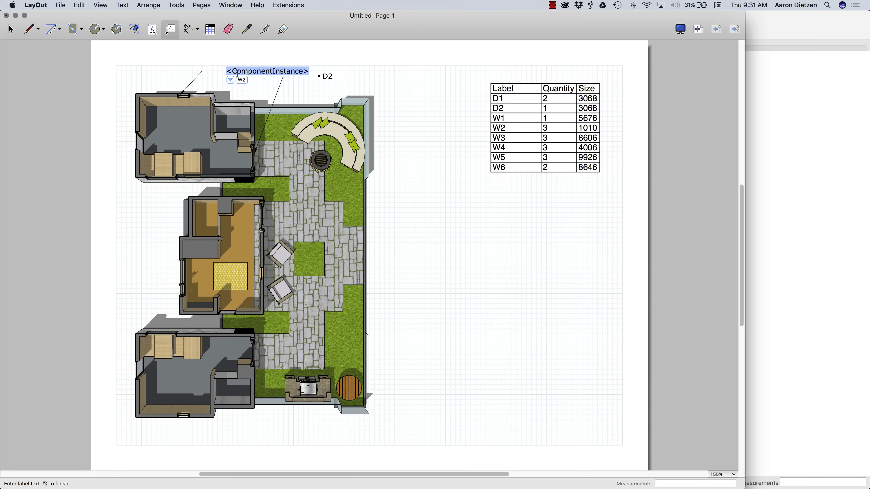
{"action": "left_click", "coordinate": [423, 88]}
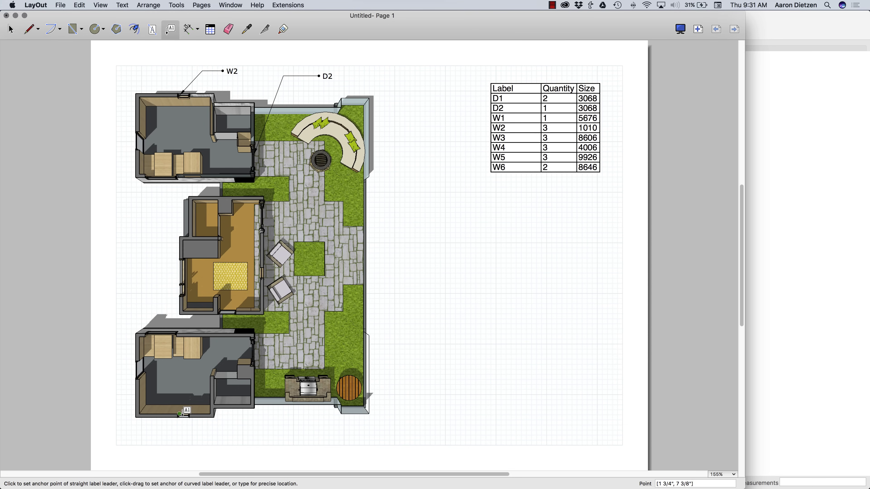
{"action": "left_click", "coordinate": [179, 415]}
{"action": "left_click", "coordinate": [202, 440]}
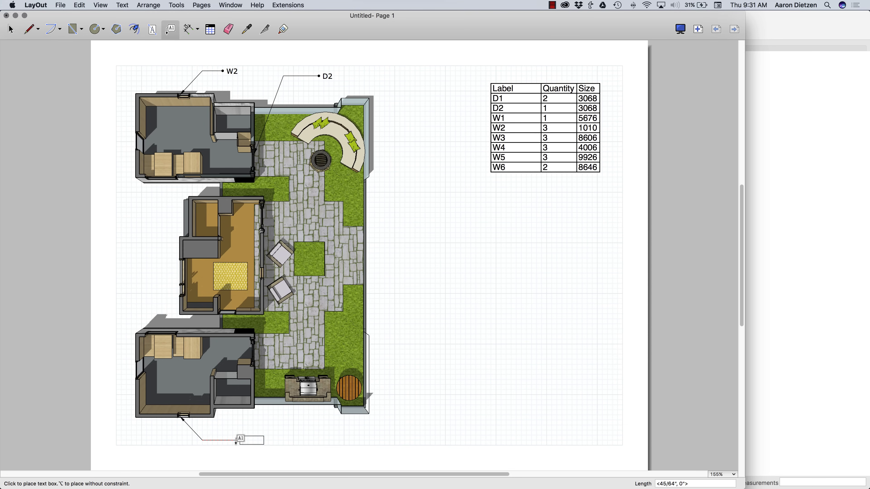
{"action": "left_click", "coordinate": [237, 444]}
{"action": "left_click", "coordinate": [271, 428]}
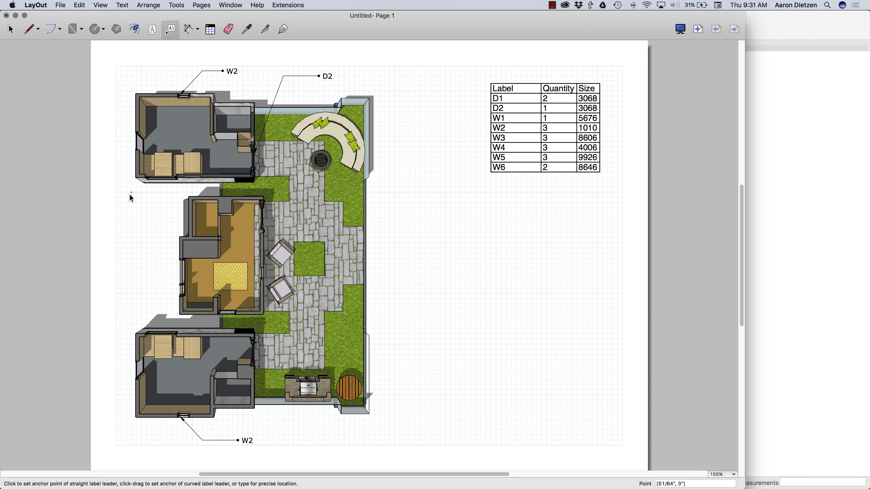
Step: Copy the plan viewport to the right and scale the copy by about 0.80 by 0.48 beneath the schedule table
{"action": "key", "text": "space"}
{"action": "left_click", "coordinate": [215, 223]}
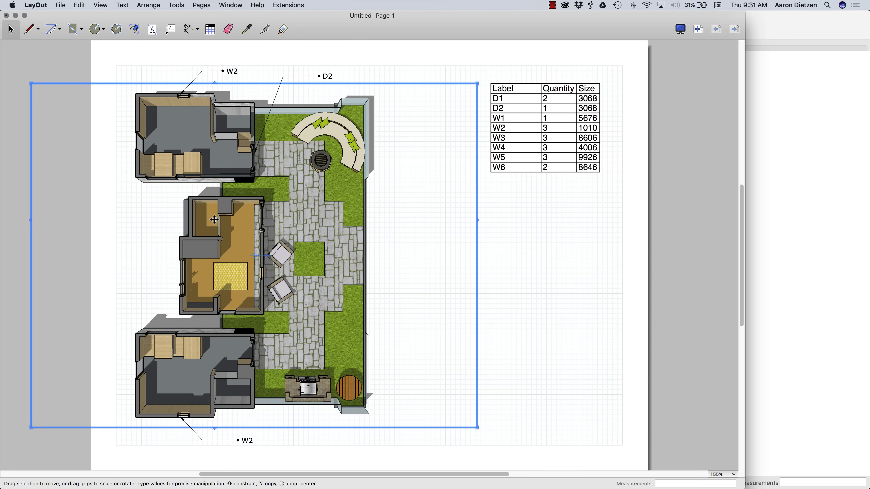
{"action": "mouse_move", "coordinate": [214, 219]}
{"action": "left_mouse_down", "text": "alt"}
{"action": "mouse_move", "coordinate": [265, 242]}
{"action": "mouse_move", "coordinate": [380, 250]}
{"action": "mouse_move", "coordinate": [499, 273]}
{"action": "mouse_move", "coordinate": [484, 260]}
{"action": "left_mouse_up", "text": "alt"}
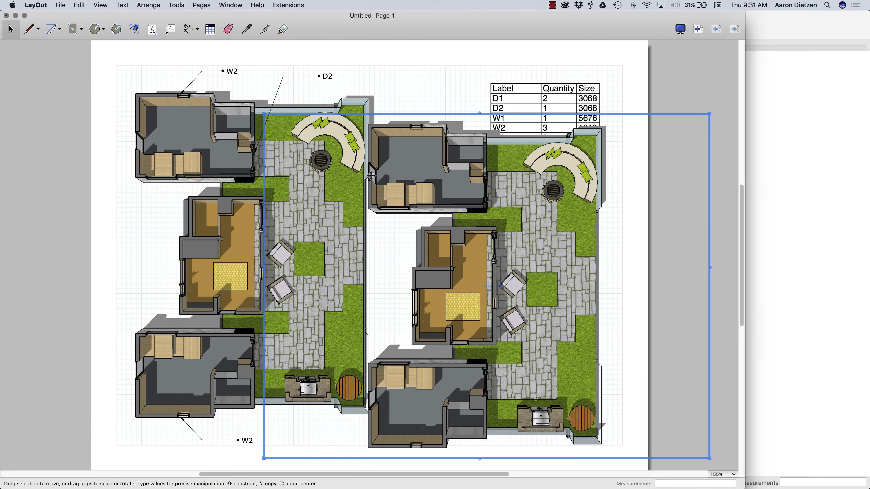
{"action": "left_click_drag", "start_coordinate": [263, 113], "coordinate": [409, 325]}
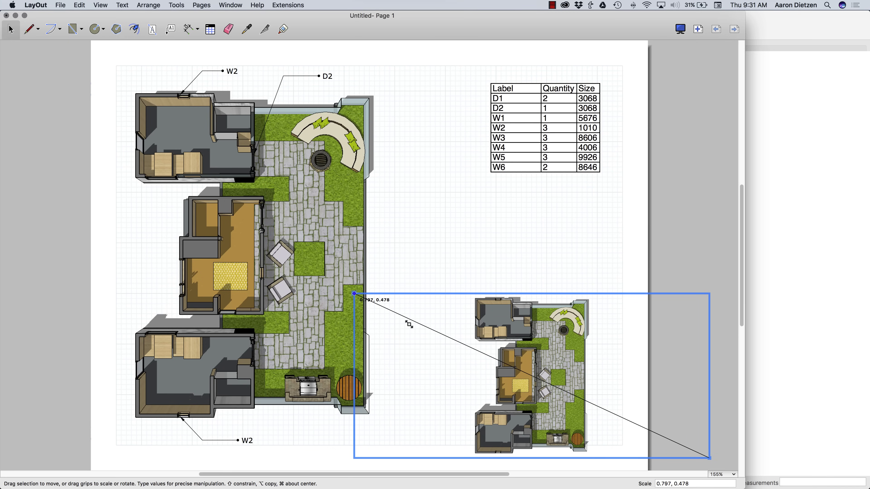
Step: Set the smaller viewport copy to show Scene 2
{"action": "right_click", "coordinate": [539, 355]}
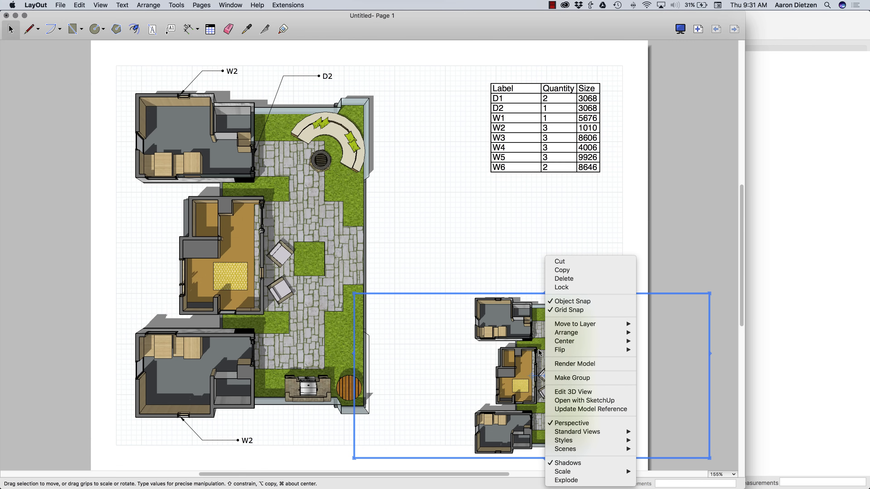
{"action": "mouse_move", "coordinate": [609, 450]}
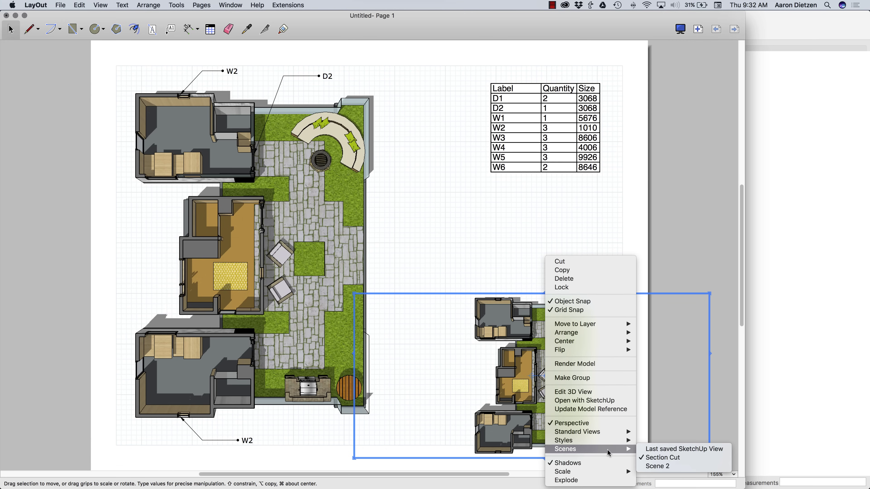
{"action": "left_click", "coordinate": [658, 466]}
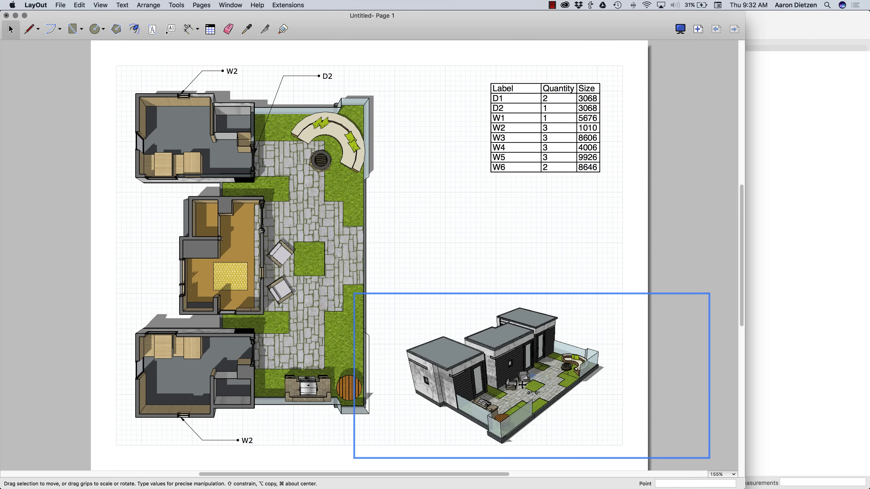
Step: Move the perspective viewport slightly up and to the right beneath the schedule table, leaving it deselected
{"action": "left_click_drag", "start_coordinate": [525, 385], "coordinate": [534, 366]}
{"action": "left_click", "coordinate": [421, 229]}
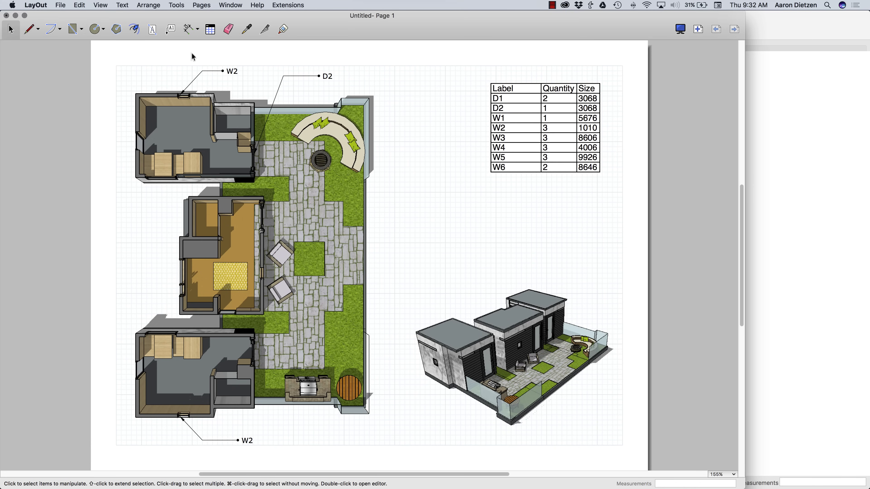
Step: Add a leader label up and to the left of the perspective's nearest building, using its high window's component instance name W3
{"action": "left_click", "coordinate": [170, 29]}
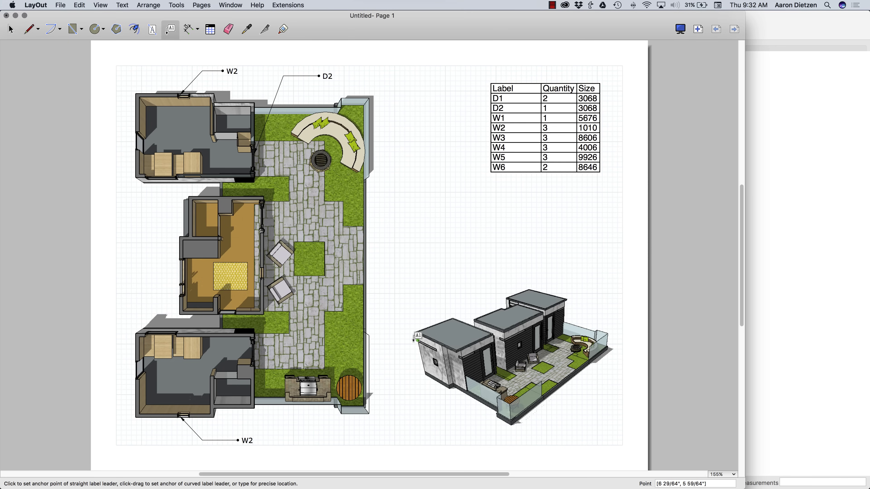
{"action": "left_click", "coordinate": [415, 338]}
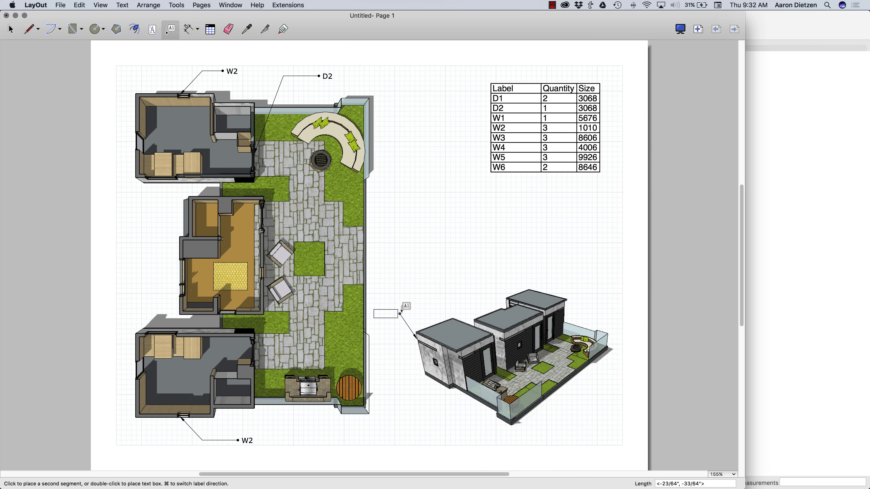
{"action": "left_click", "coordinate": [401, 314]}
{"action": "left_click", "coordinate": [401, 316]}
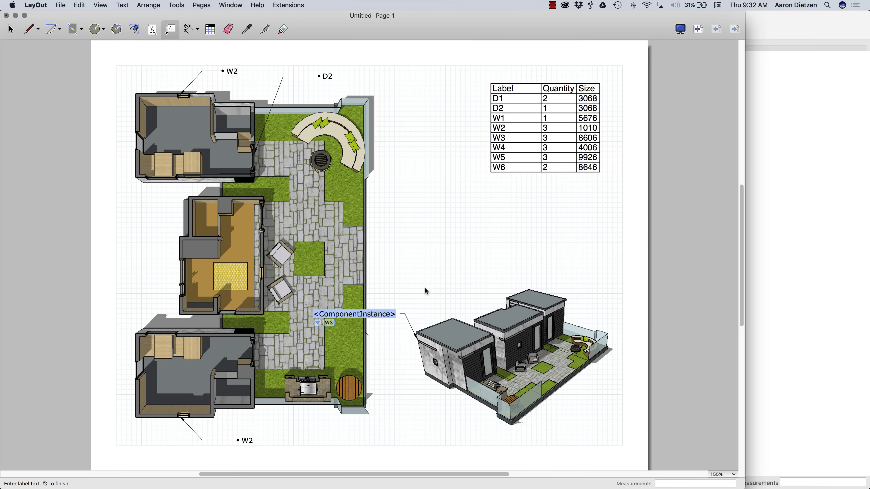
{"action": "type", "text": "W3"}
{"action": "key", "text": "Escape"}
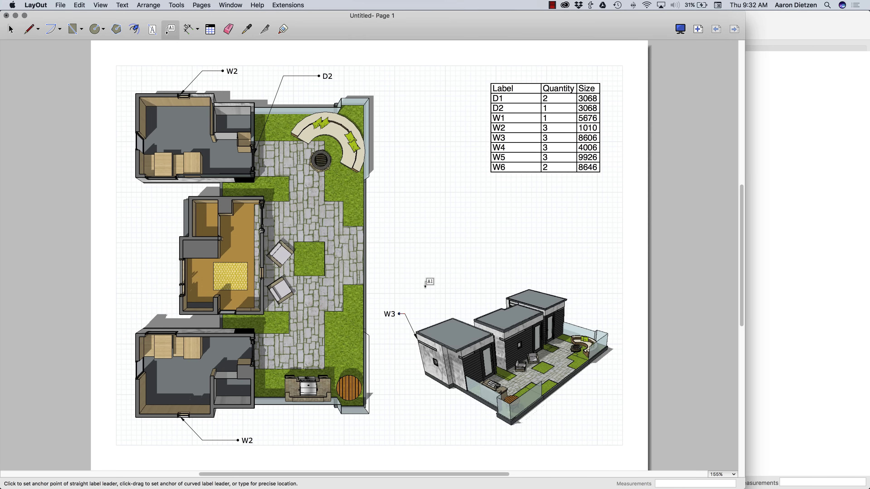
Step: Label the middle building's high window in the perspective view with its component instance name W3, placing the text above the roofs
{"action": "left_click", "coordinate": [504, 339]}
{"action": "left_click", "coordinate": [456, 295]}
{"action": "left_click", "coordinate": [457, 295]}
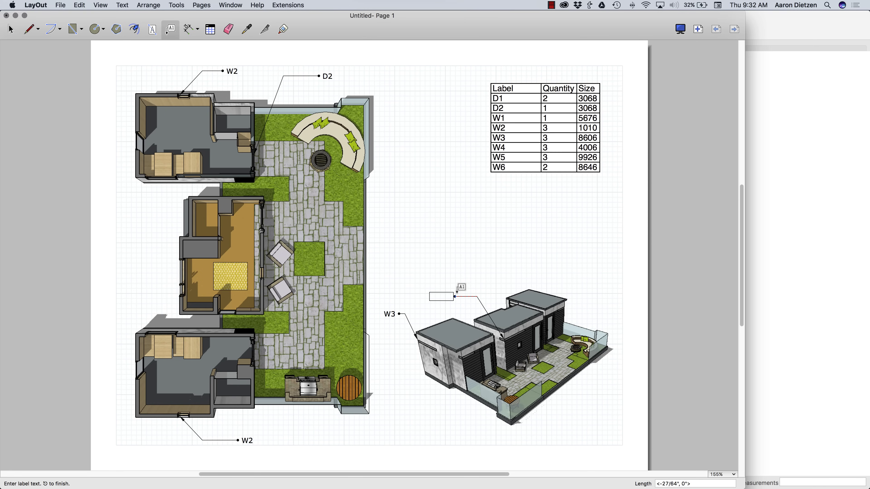
{"action": "type", "text": "W3"}
{"action": "key", "text": "Escape"}
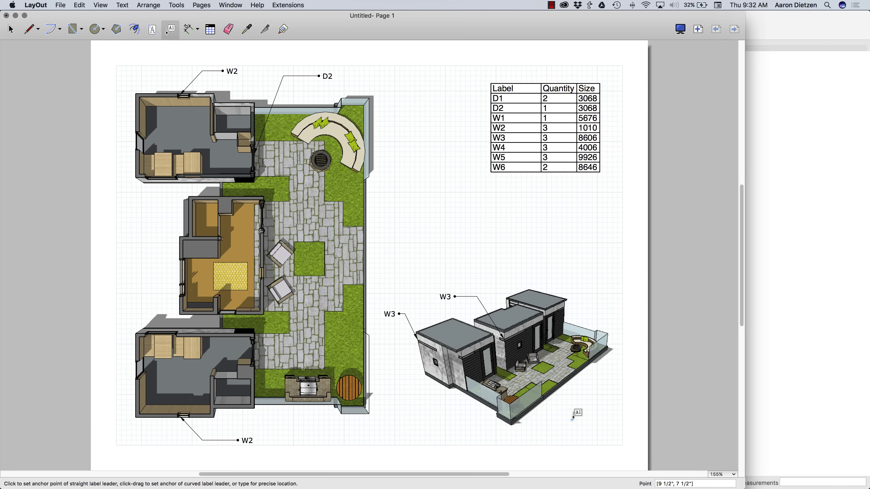
{"action": "scroll", "coordinate": [613, 400], "scroll_direction": "down", "scroll_amount": 1}
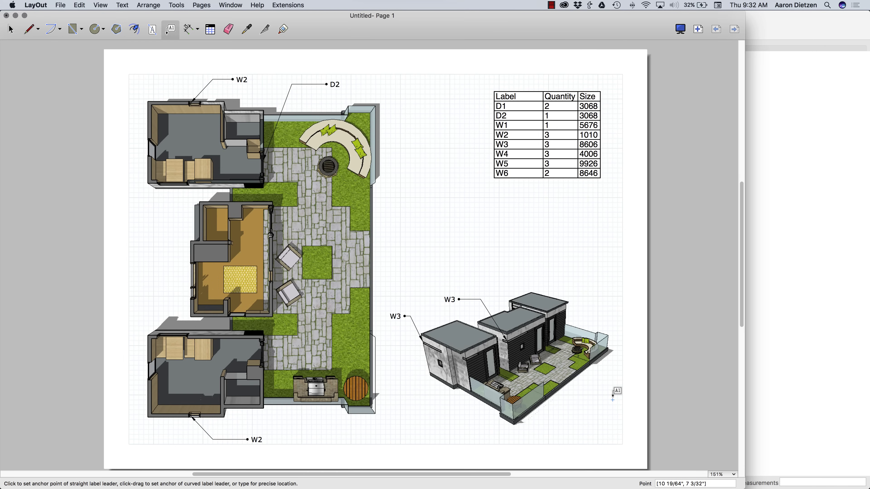
{"action": "scroll", "coordinate": [402, 210], "scroll_direction": "down", "scroll_amount": 1}
{"action": "scroll", "coordinate": [398, 216], "scroll_direction": "down", "scroll_amount": 1}
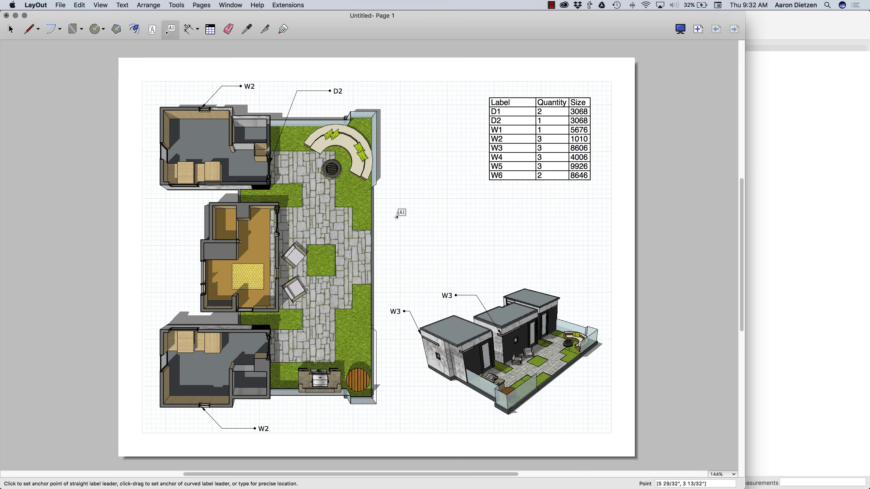